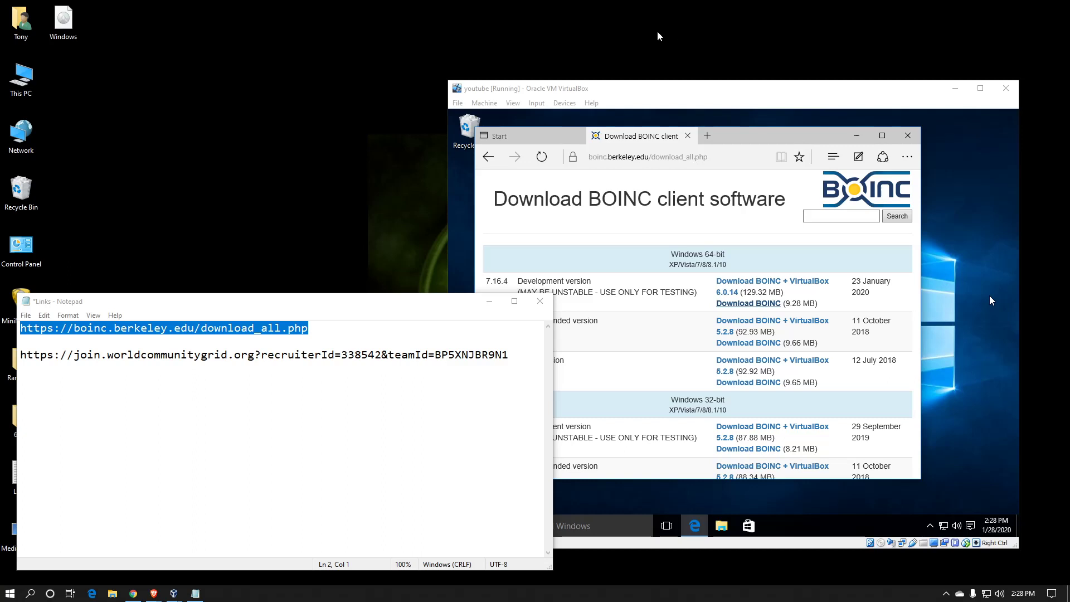
Step: Bring the virtual machine showing Edge's BOINC client download page in front of Notepad
click(363, 306)
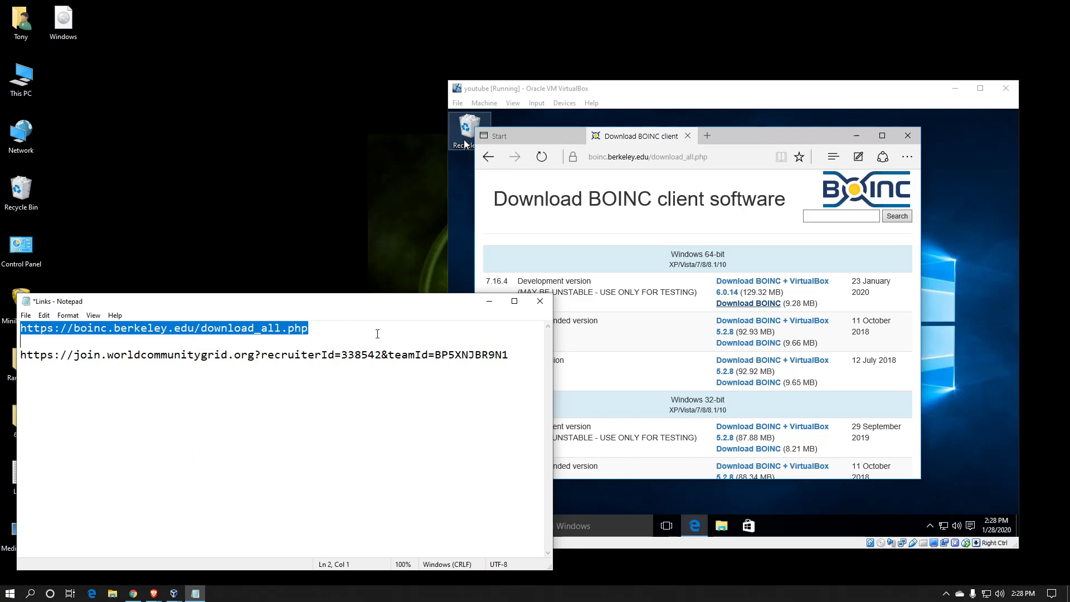
click(598, 112)
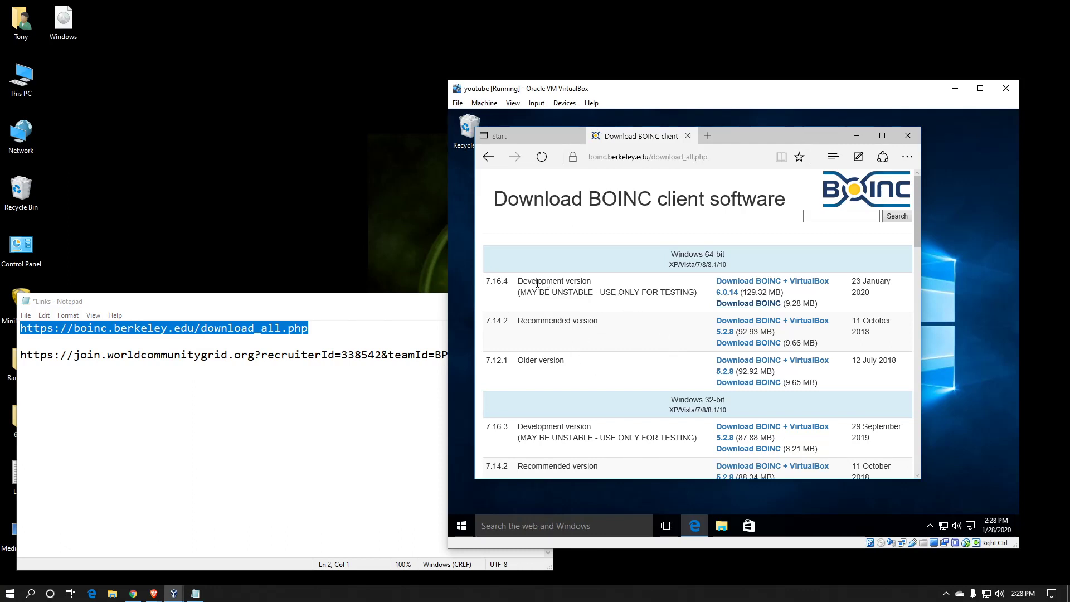
Step: Download the 64-bit BOINC 7.16.4 development installer in Edge and run it
drag(537, 283, 586, 285)
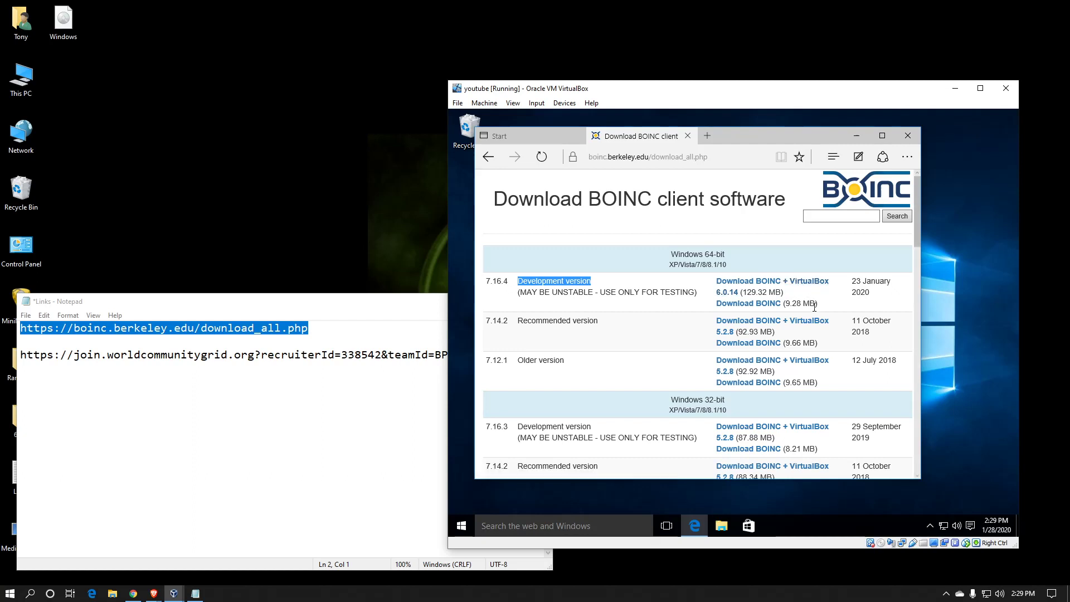
click(762, 305)
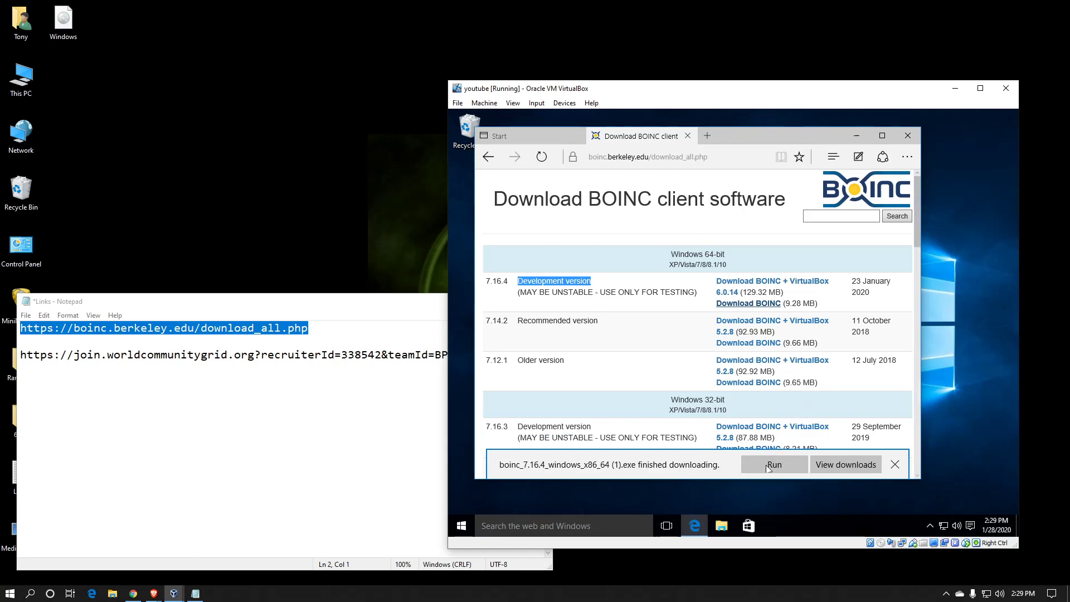
click(763, 469)
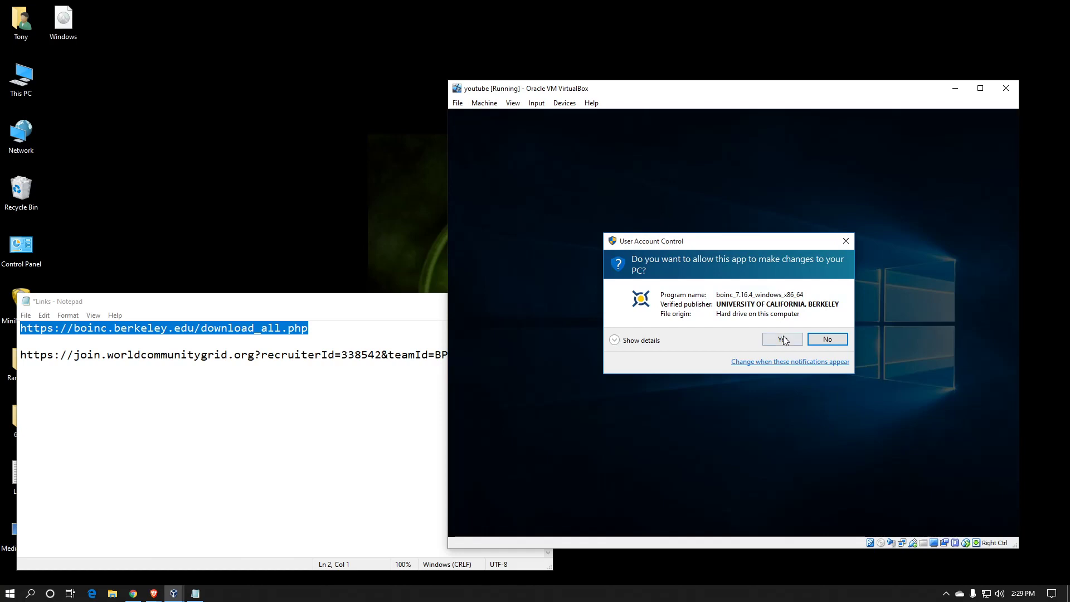
Step: Approve the installer's UAC prompt and accept the BOINC licence agreement
click(785, 337)
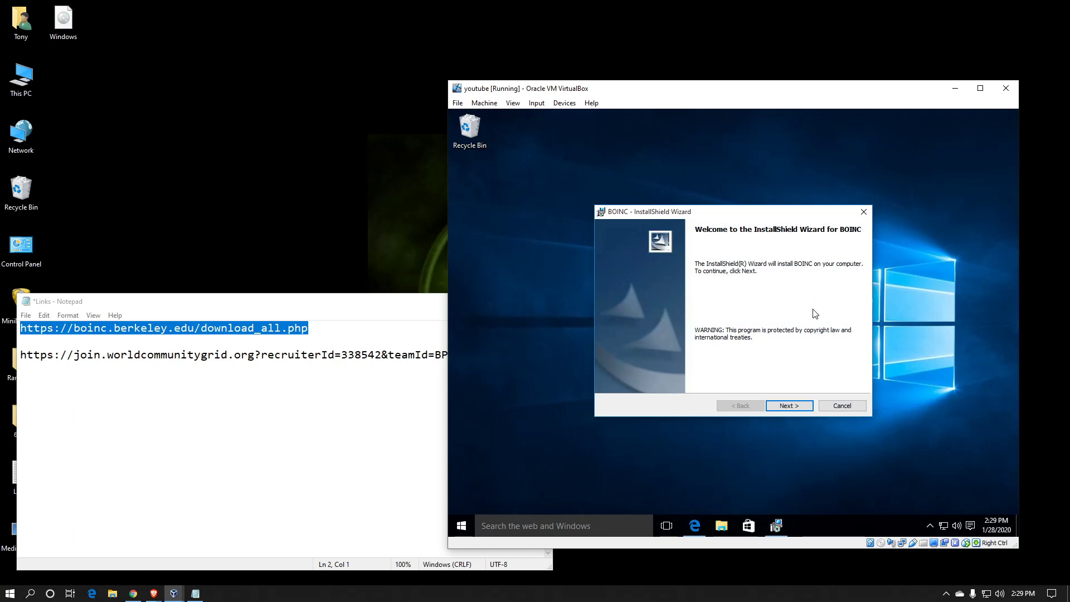
click(801, 406)
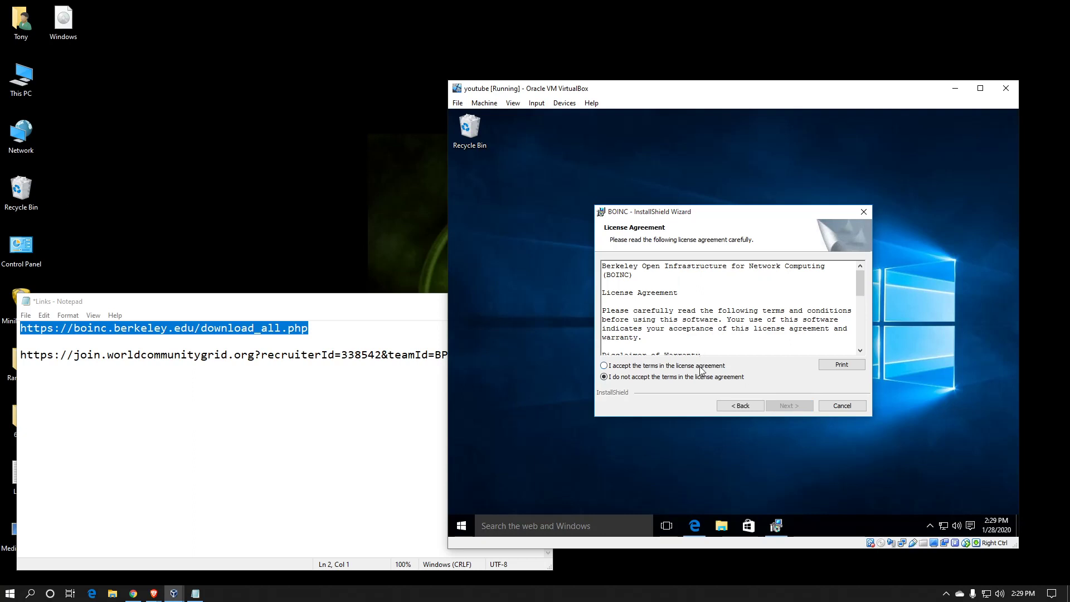
click(705, 366)
click(784, 407)
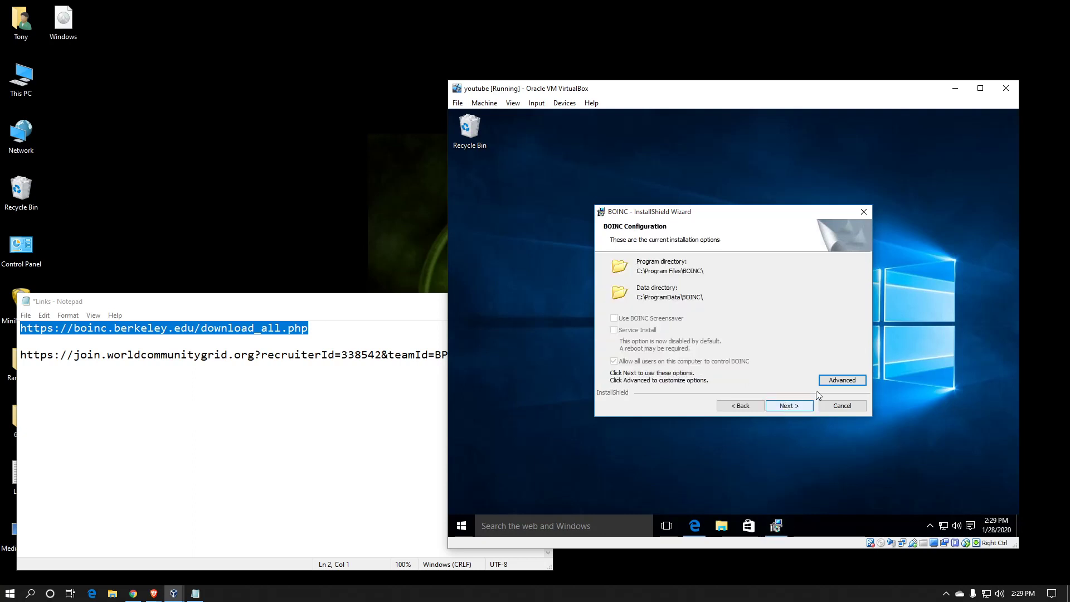
Step: Install BOINC to C:\Program Files\BOINC\ and finish with BOINC Manager launching
click(835, 382)
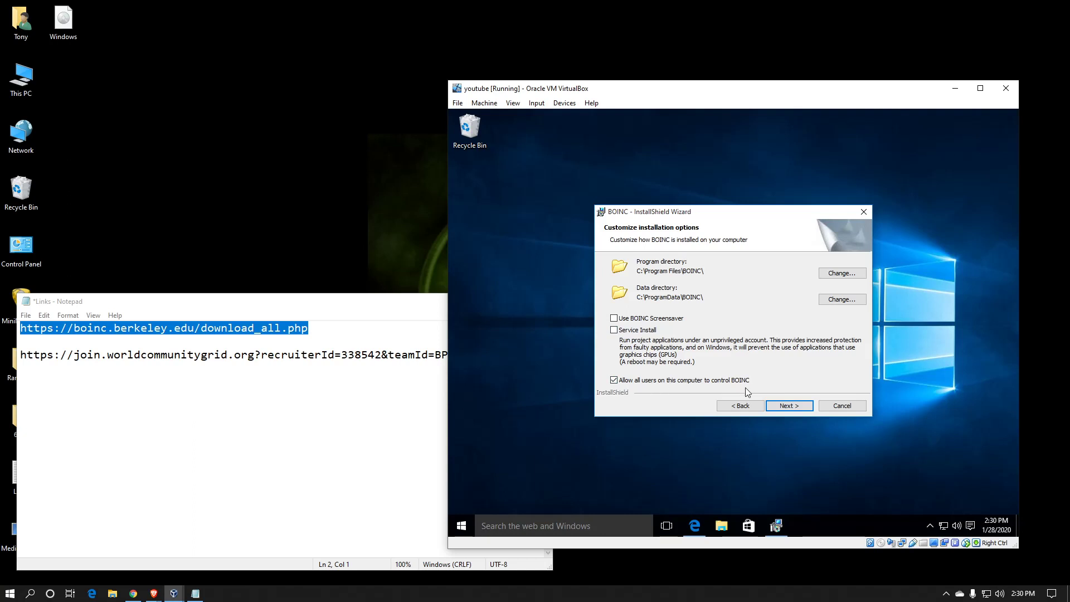
click(800, 406)
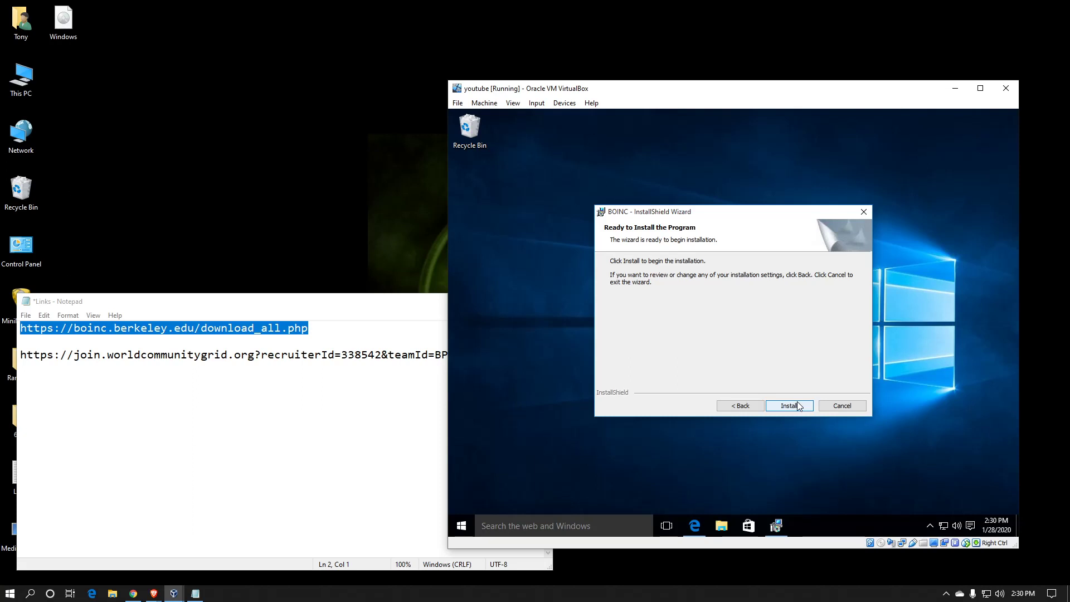
click(799, 405)
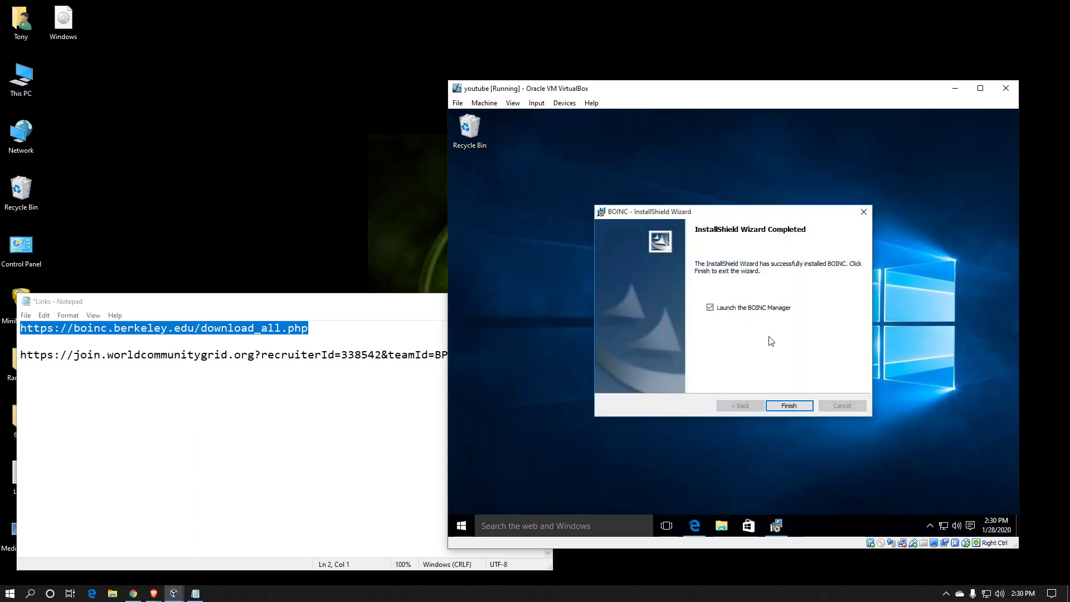
click(779, 404)
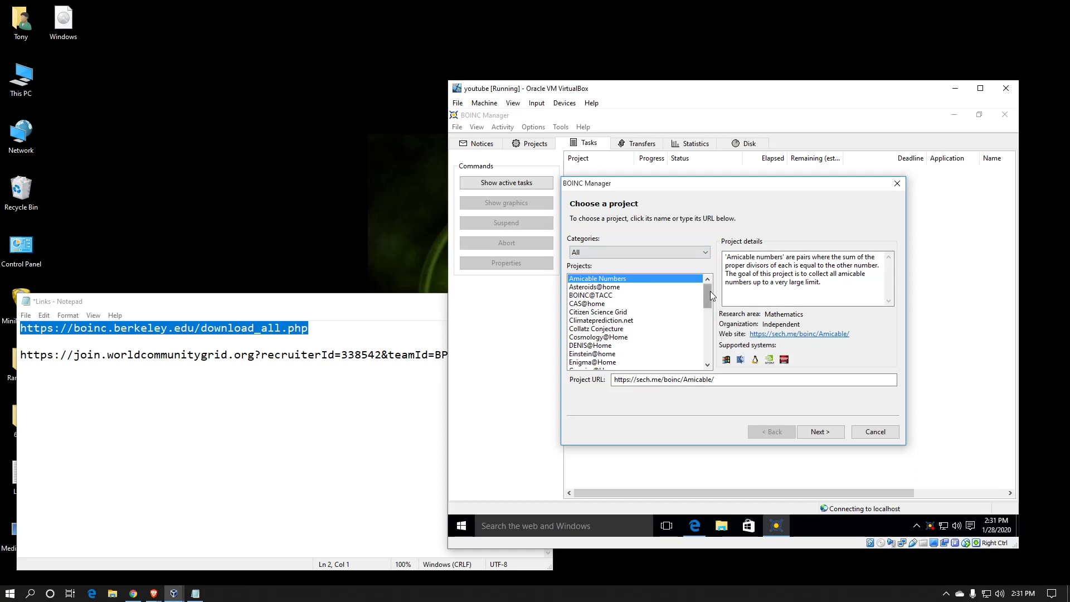
Step: Choose World Community Grid from the project list, then bring the Notepad links file forward
drag(710, 291, 710, 357)
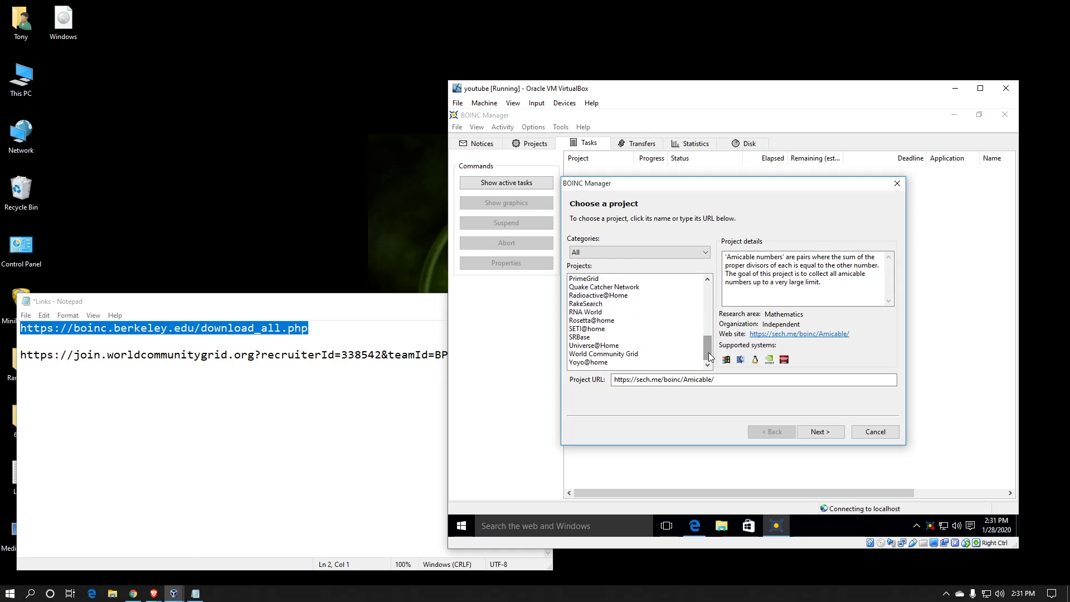
click(633, 354)
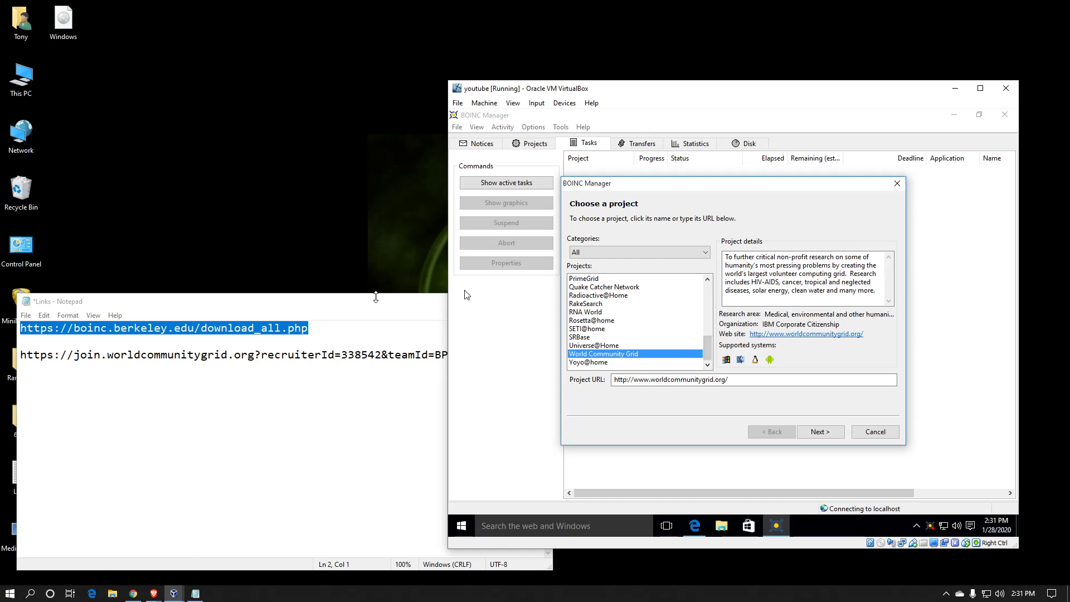
click(373, 306)
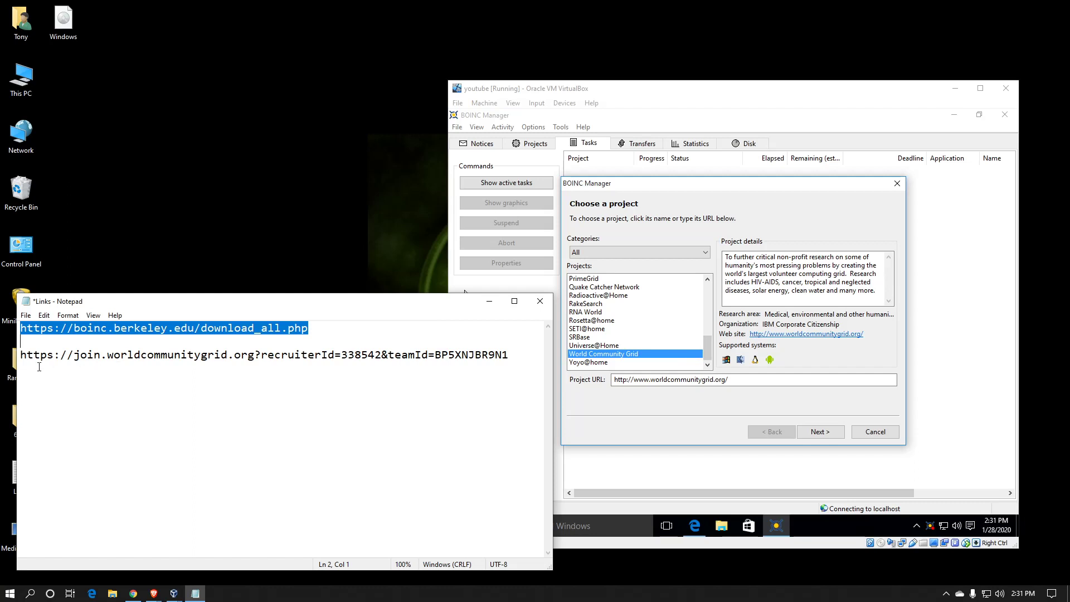
Step: Select the full World Community Grid join link on Notepad's second line
drag(23, 355, 452, 362)
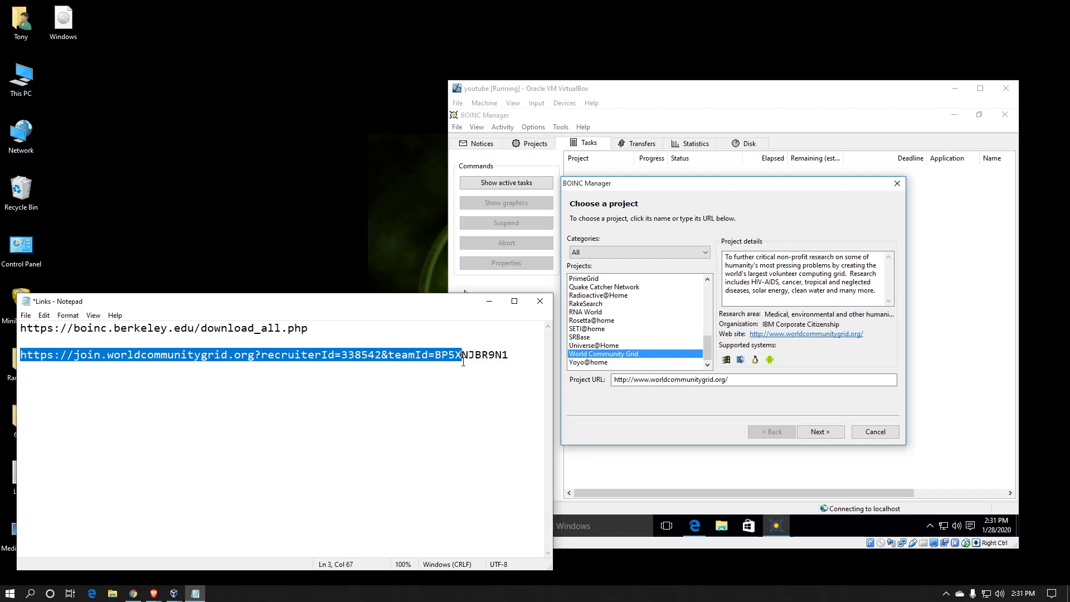
drag(463, 361, 505, 366)
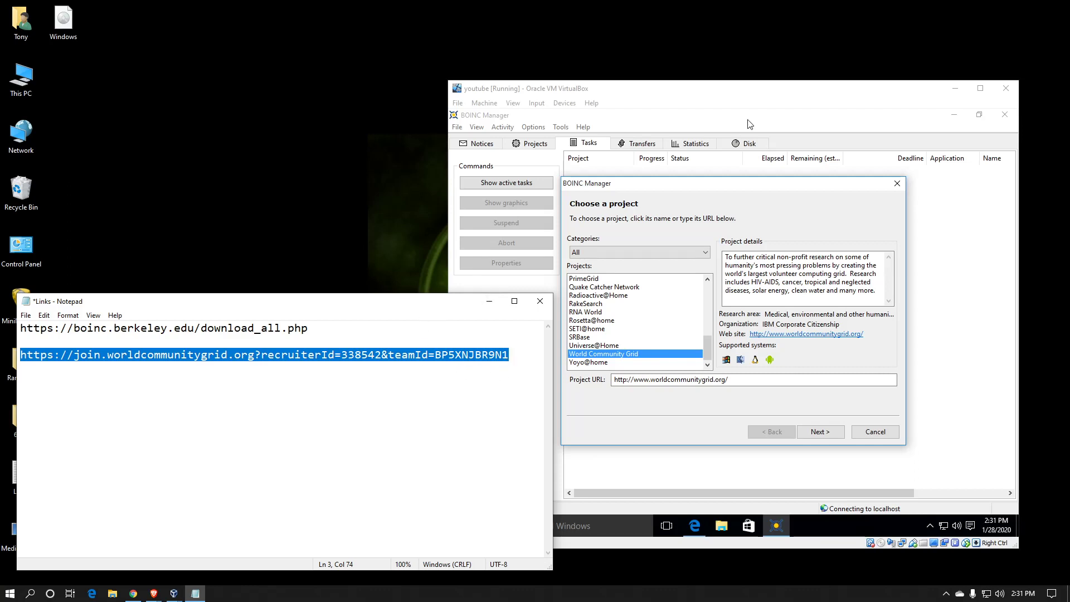
Step: Confirm World Community Grid as the project and agree to its terms of use
click(813, 433)
click(813, 432)
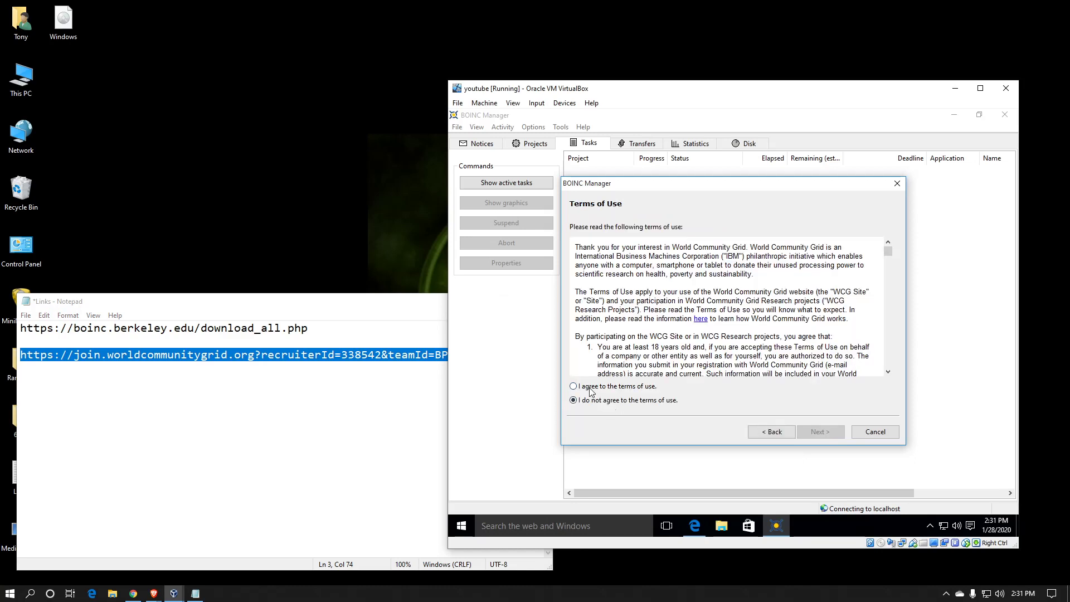
click(594, 388)
click(818, 432)
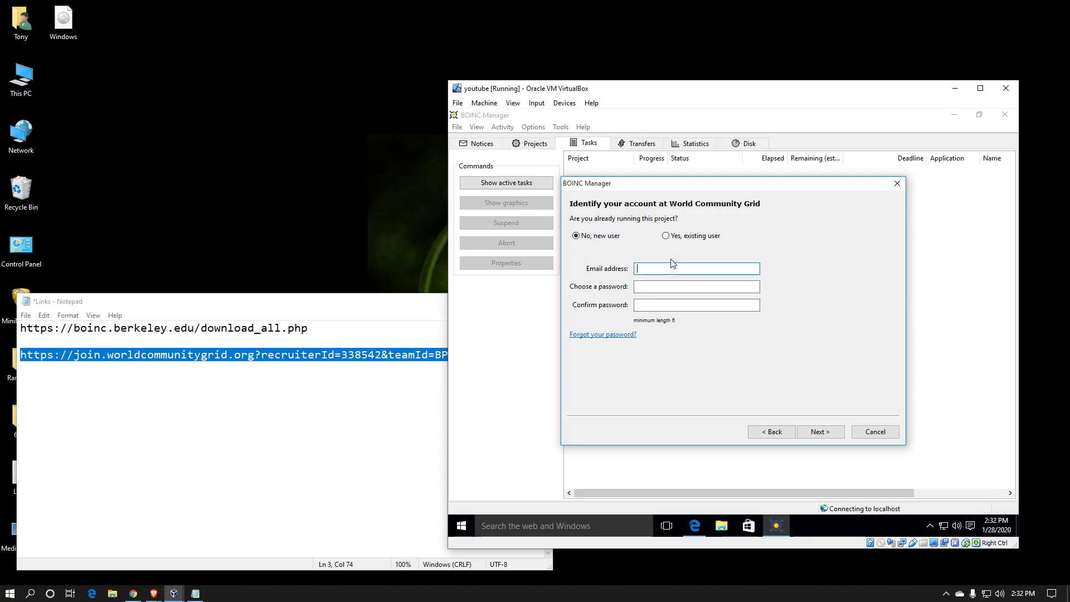
Step: Sign in as an existing user with the account e-mail and password
click(670, 237)
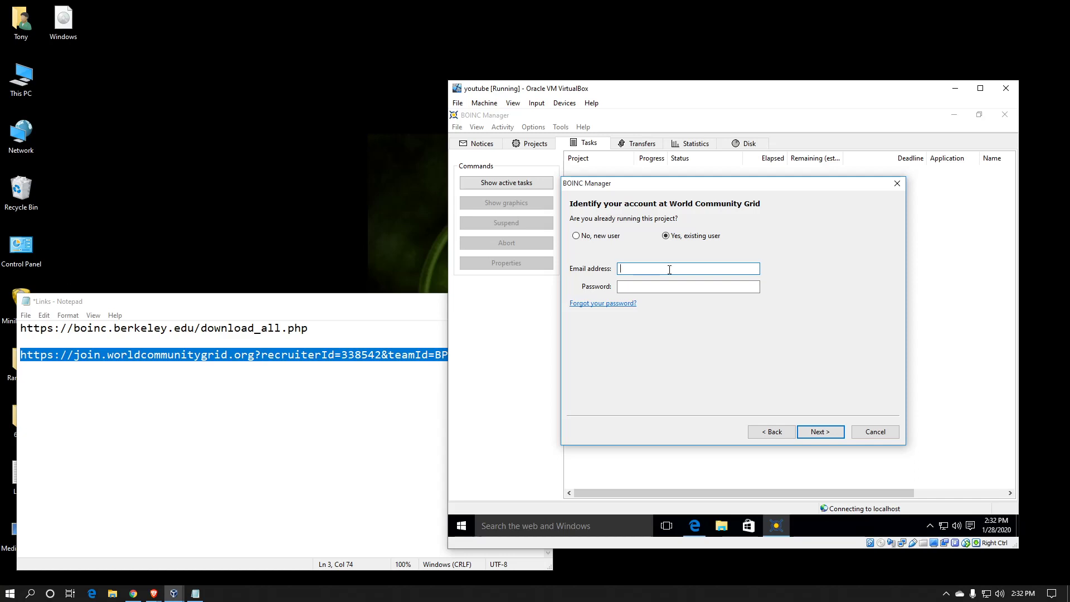
key(Tab)
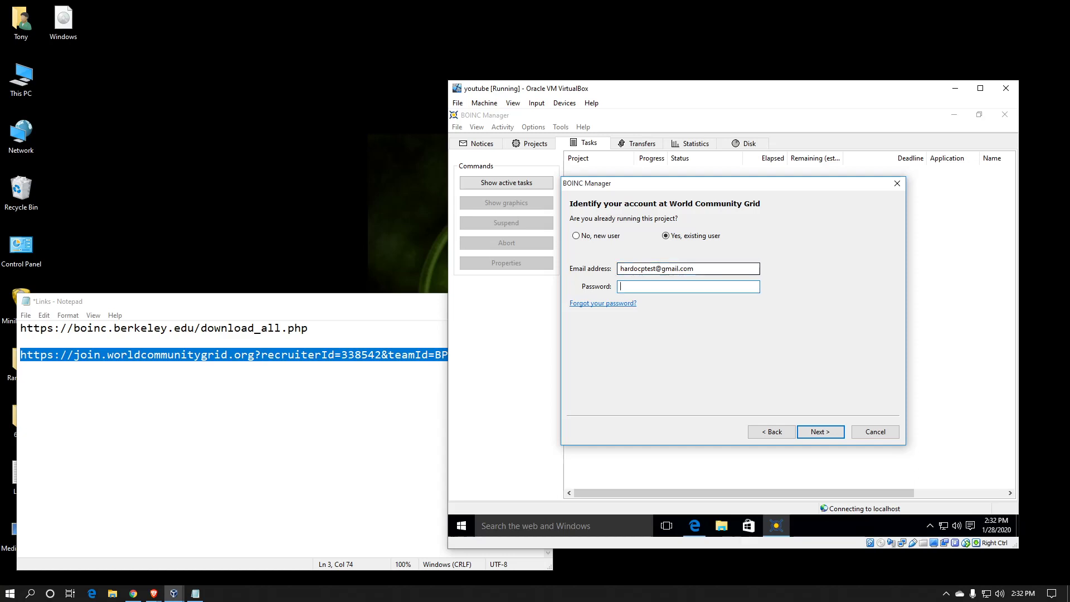
text(•••••••••)
key(Return)
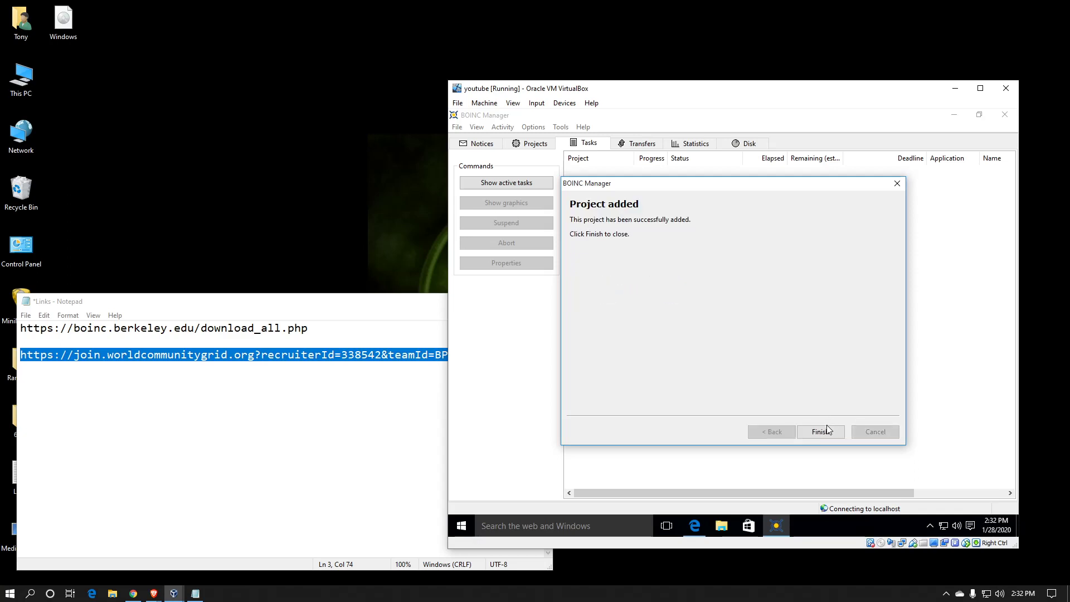
Step: Close the wizard and check the Notices, Projects and Tasks views for World Community Grid
click(820, 431)
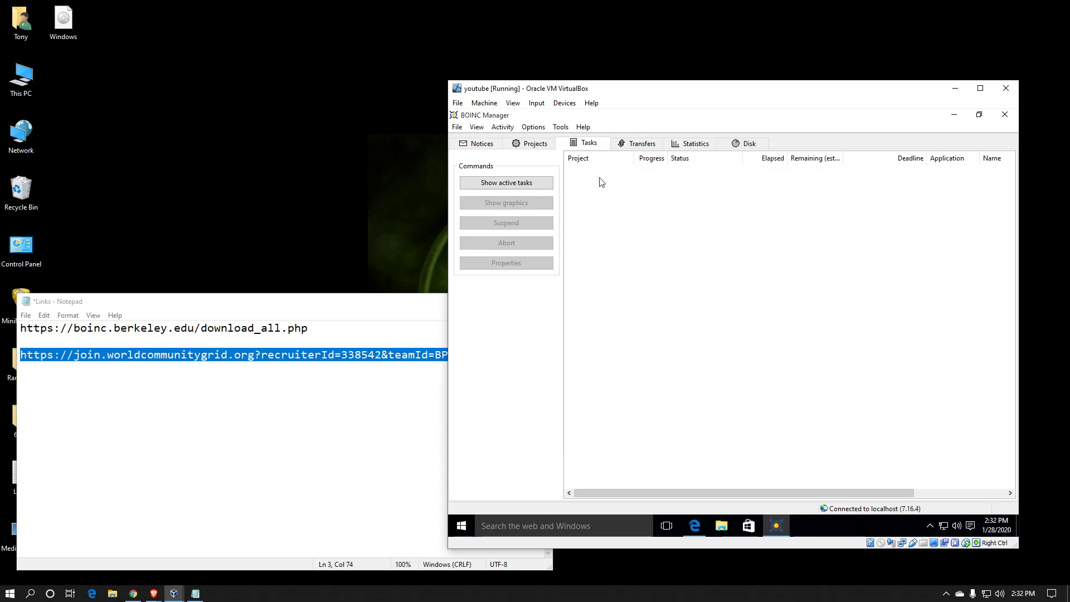
click(481, 146)
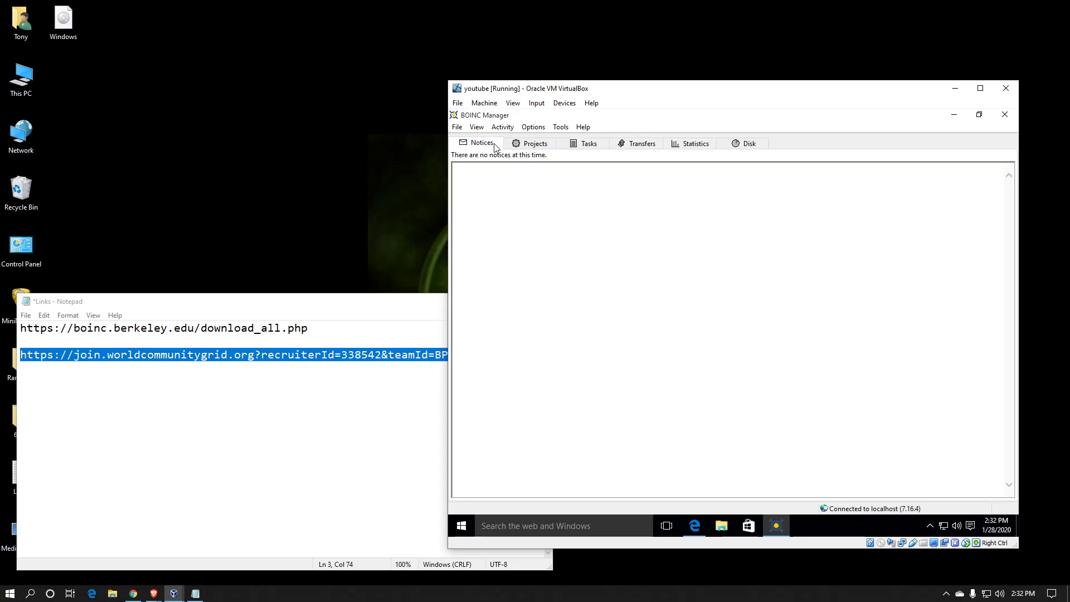
click(528, 145)
click(614, 174)
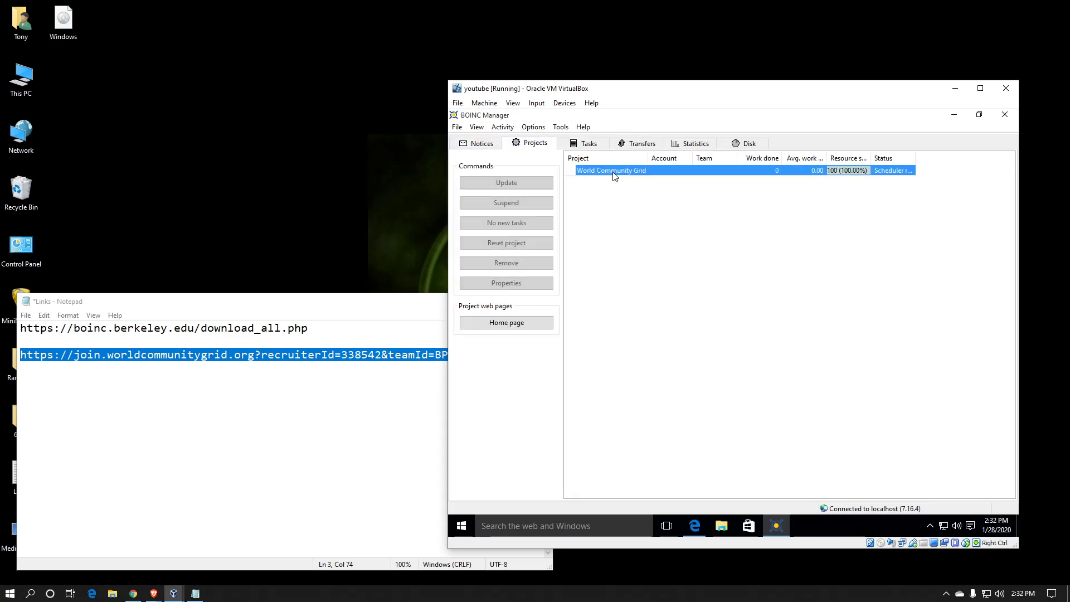
click(593, 145)
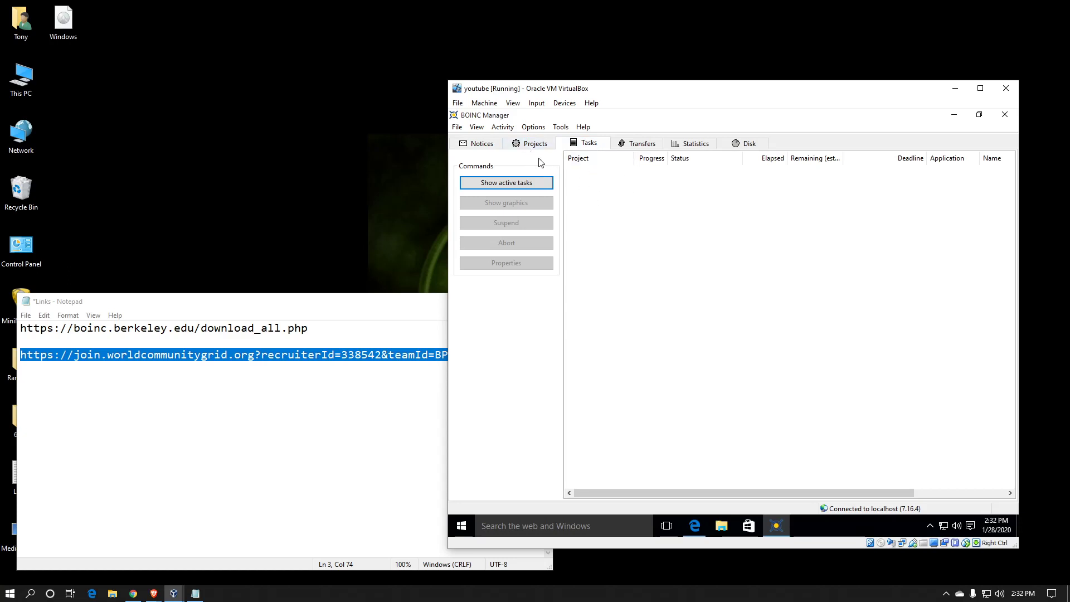
click(533, 127)
Step: Open Computing preferences, showing 100% CPU use and a 25% non-BOINC suspend threshold
click(534, 140)
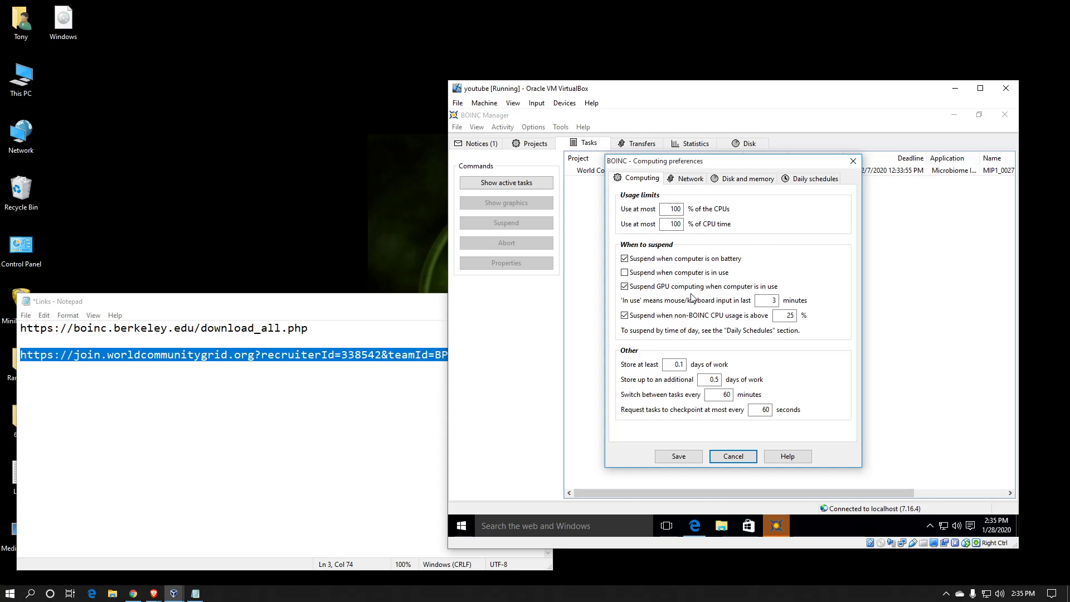
Step: Change the 'Suspend when non-BOINC CPU usage is above' value to 85%
double_click(787, 316)
text(85)
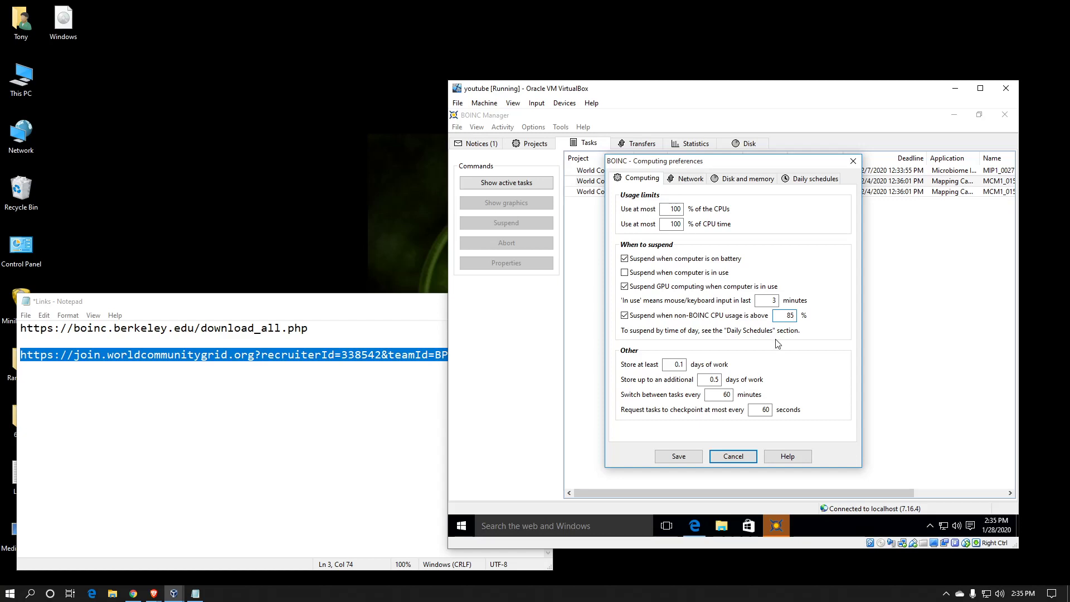
Step: On the Disk and memory tab, tick 'Leave non-GPU tasks in memory while suspended'
click(694, 186)
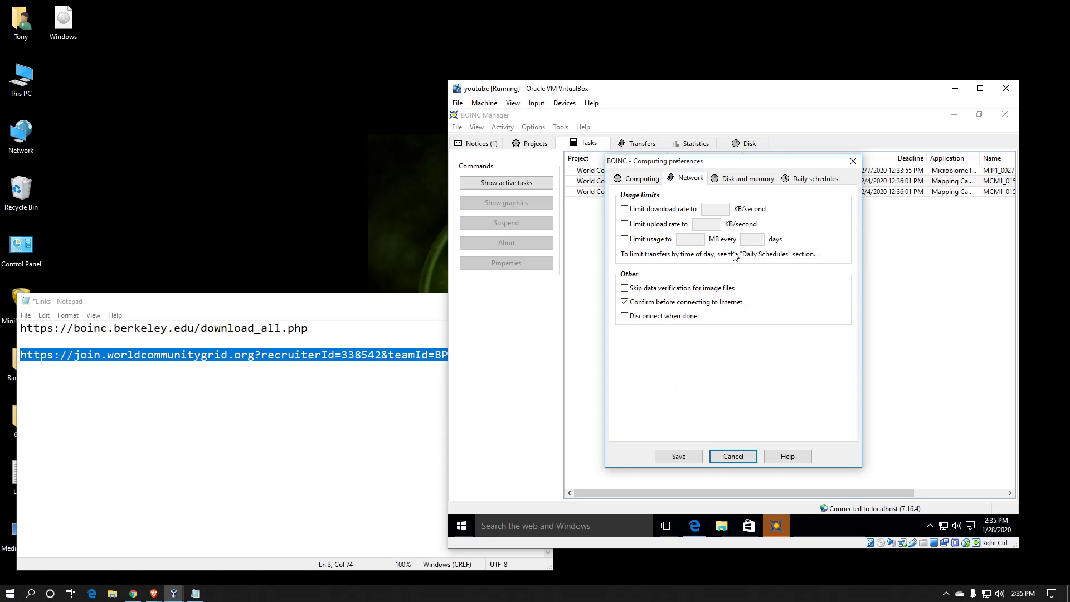
click(744, 181)
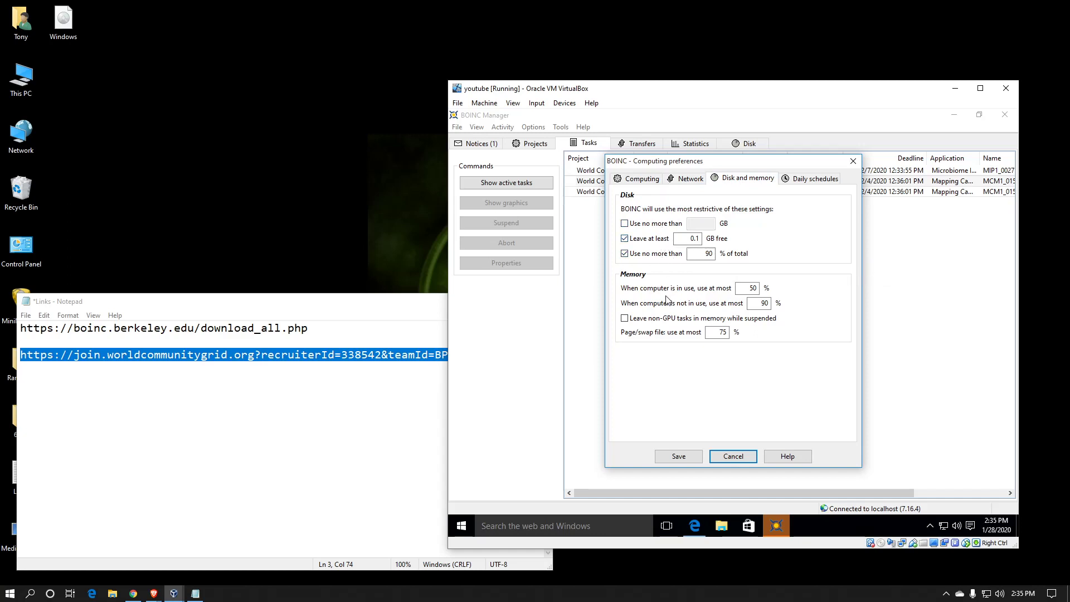
click(624, 319)
Step: Show the Daily schedules preferences, which have no computing or network time restrictions
click(803, 184)
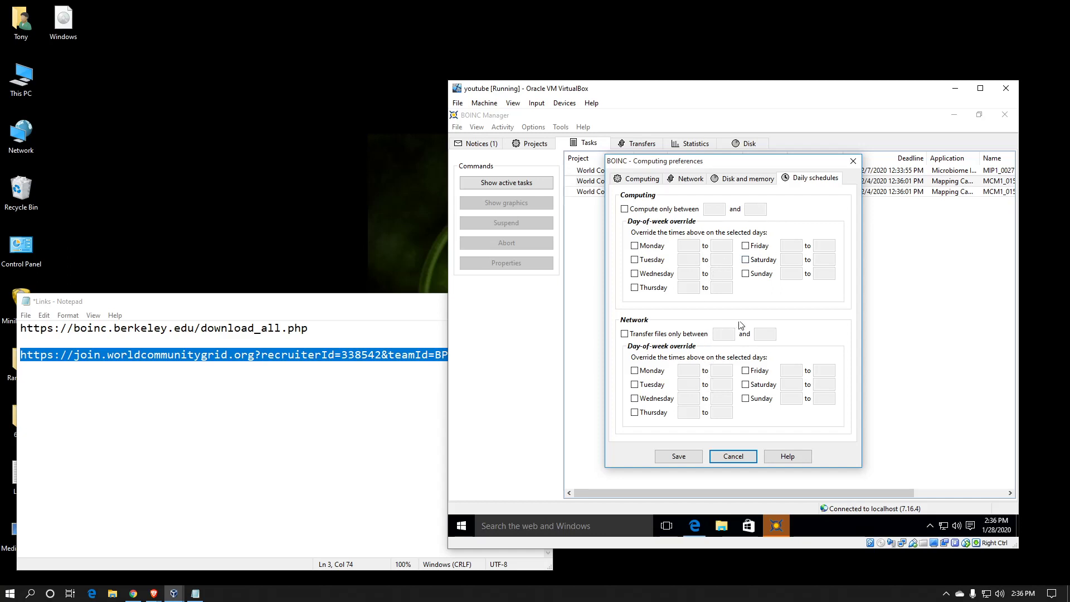
Step: Save local preferences overriding the web-based ones, then select the running World Community Grid task
click(688, 458)
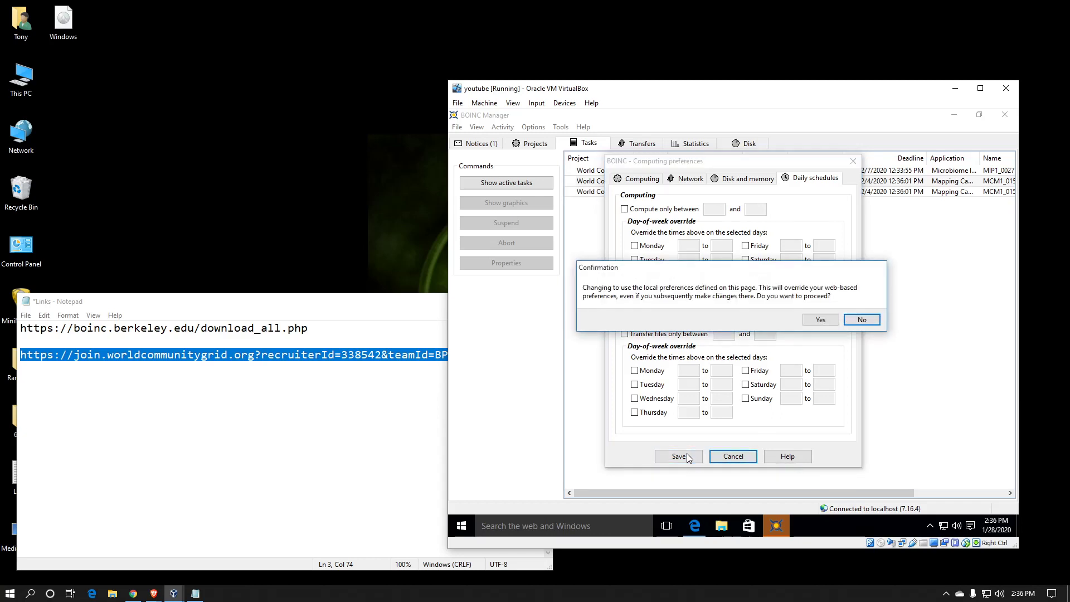
click(821, 321)
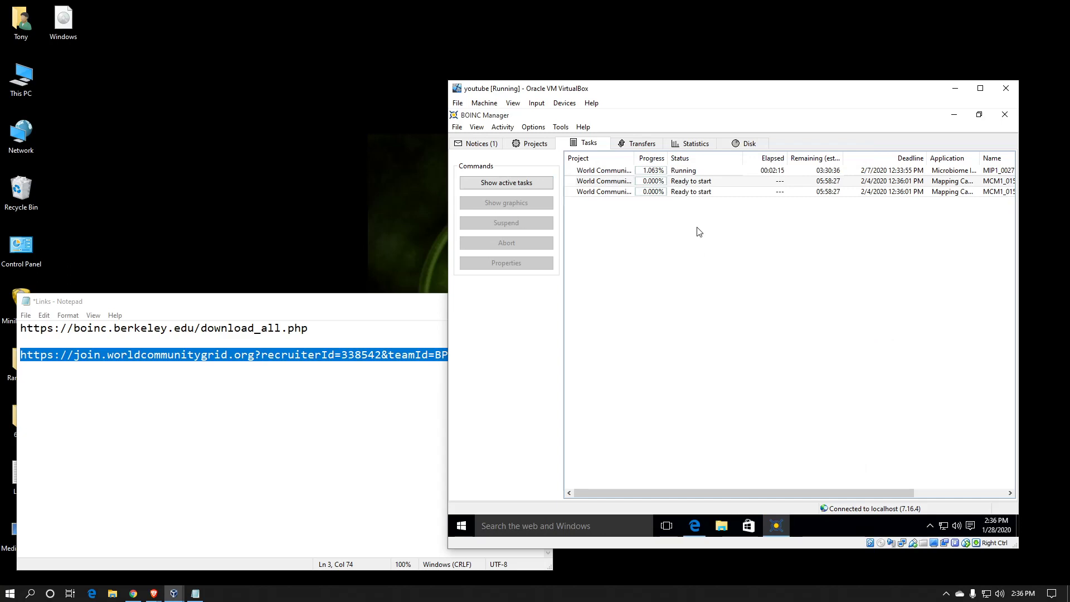
click(610, 176)
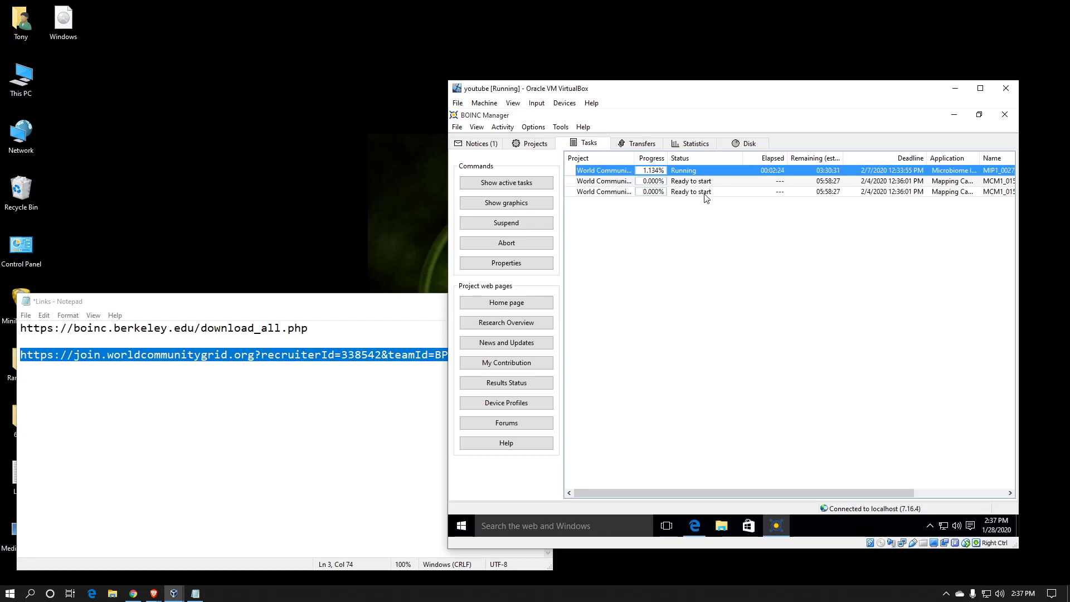
click(484, 128)
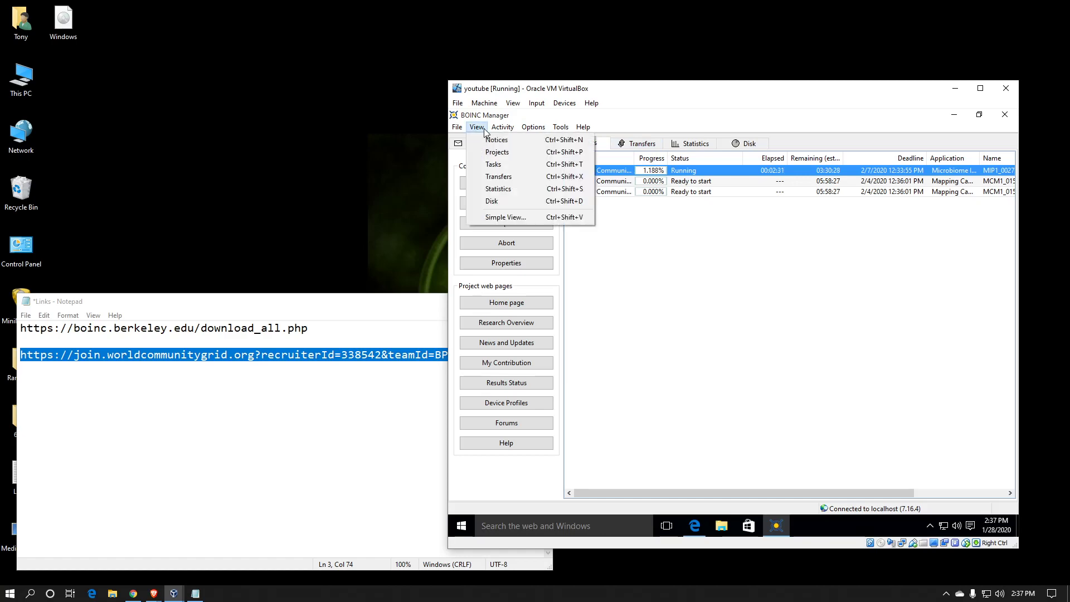
click(500, 215)
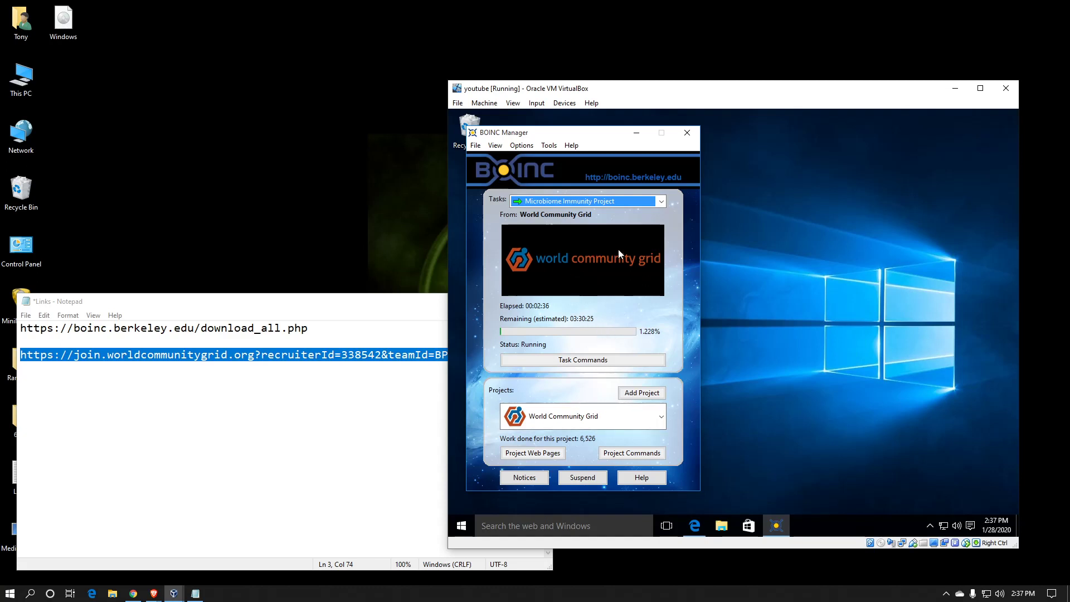
click(497, 148)
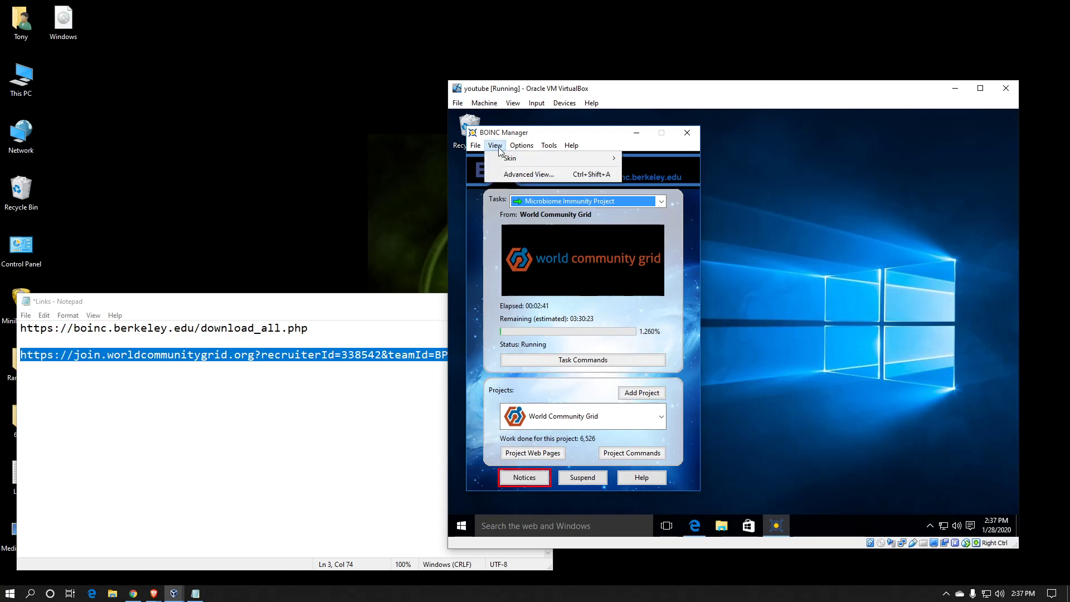
click(516, 174)
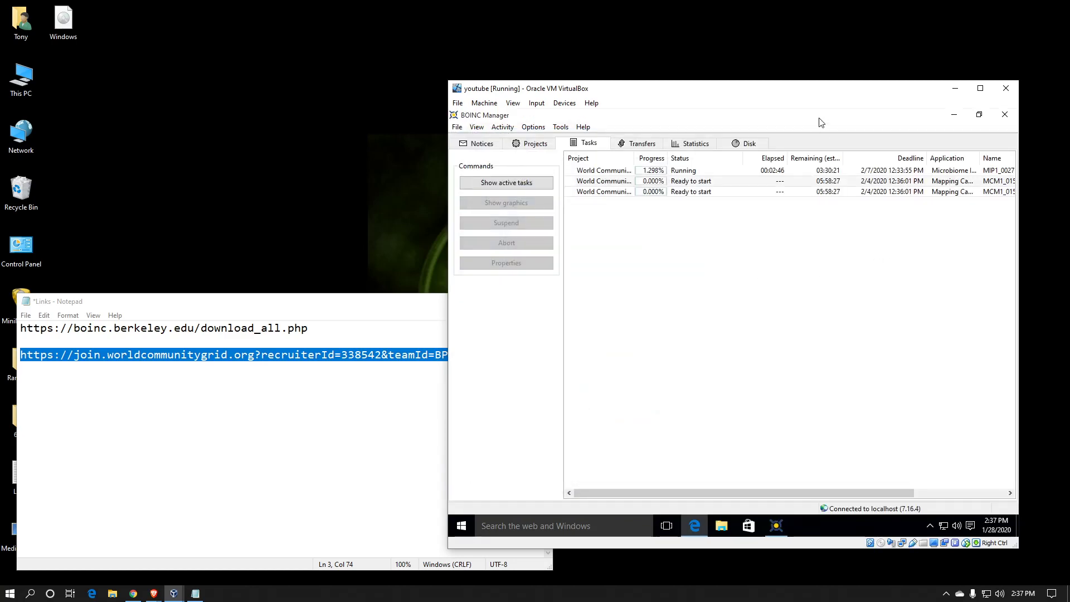
Step: Set the Notice reminder interval to 'never' in Other options and save
click(533, 127)
click(554, 192)
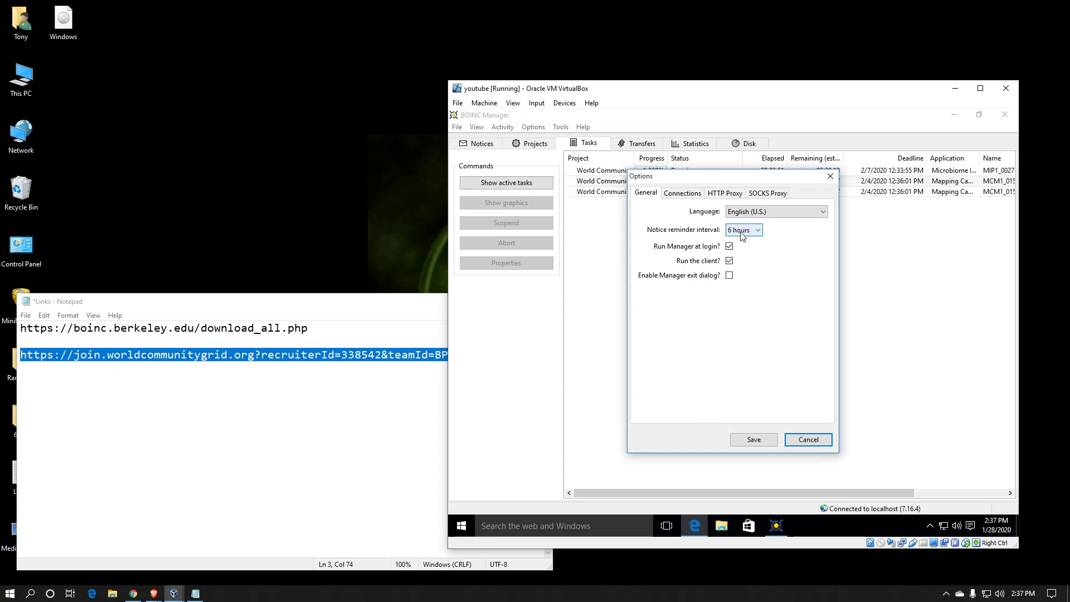
click(745, 232)
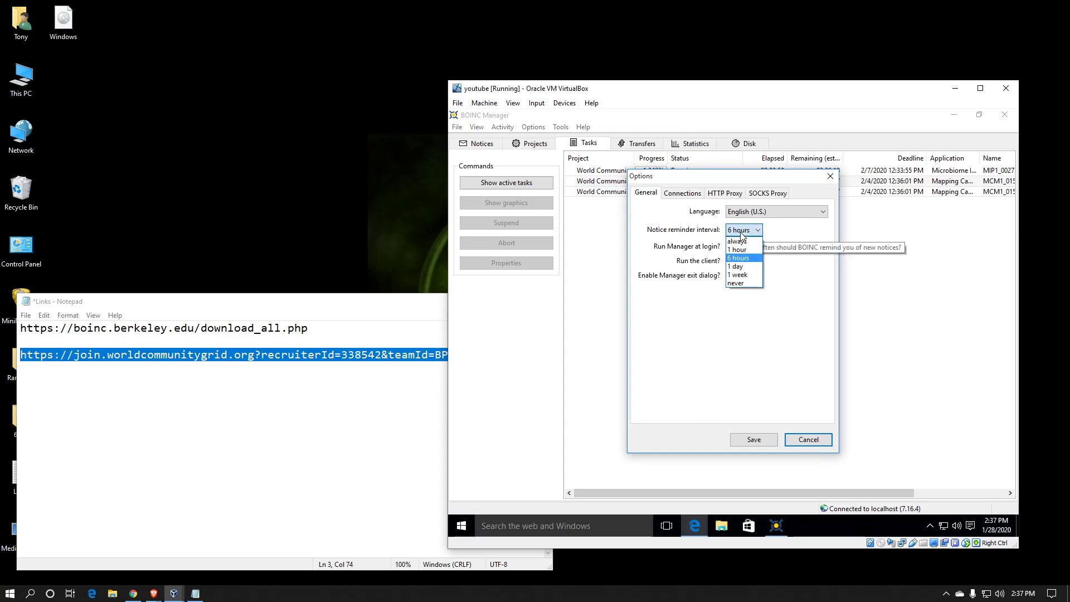
click(740, 283)
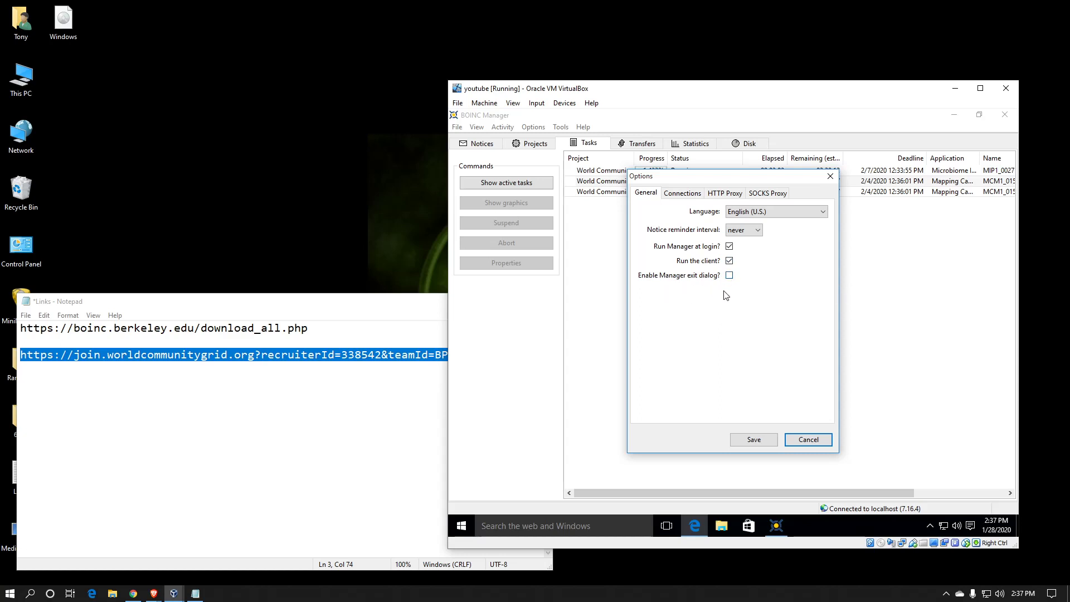
click(767, 438)
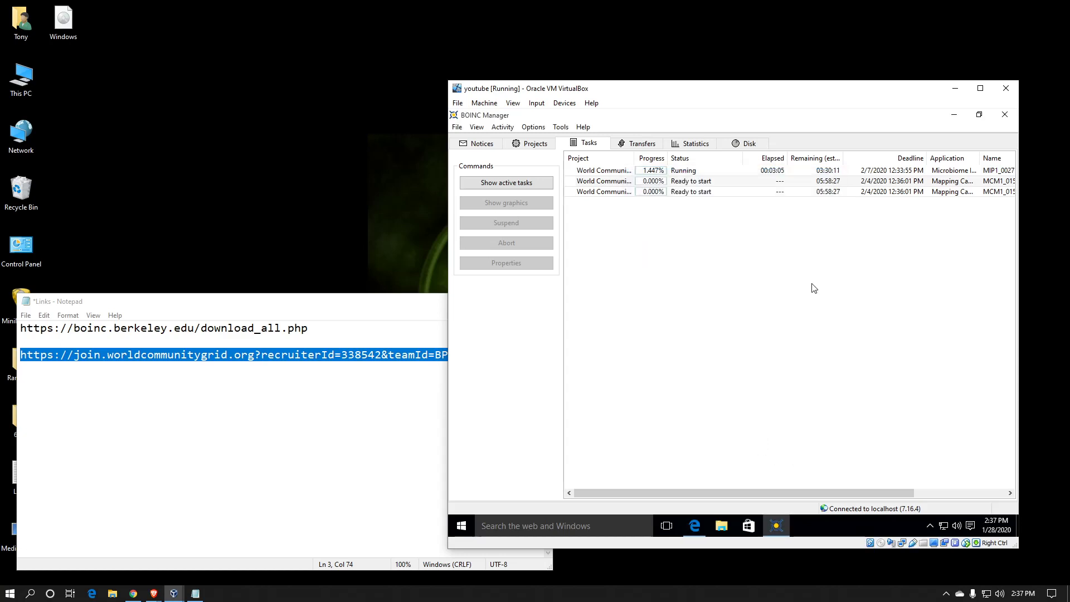
Step: Close BOINC Manager and reopen it from the notification-area tray icon
click(1010, 116)
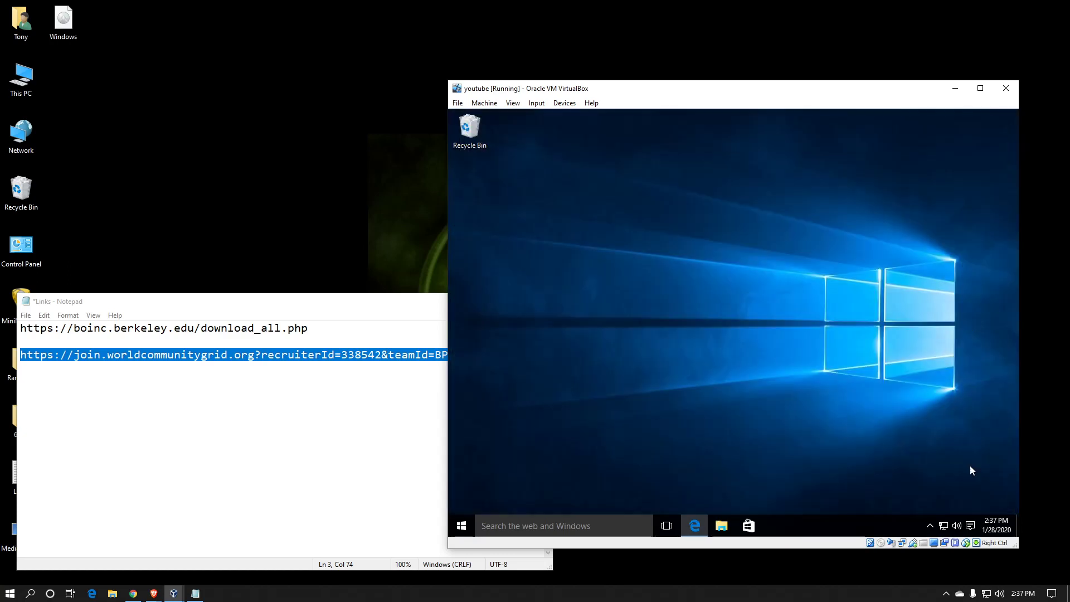
click(929, 525)
double_click(941, 503)
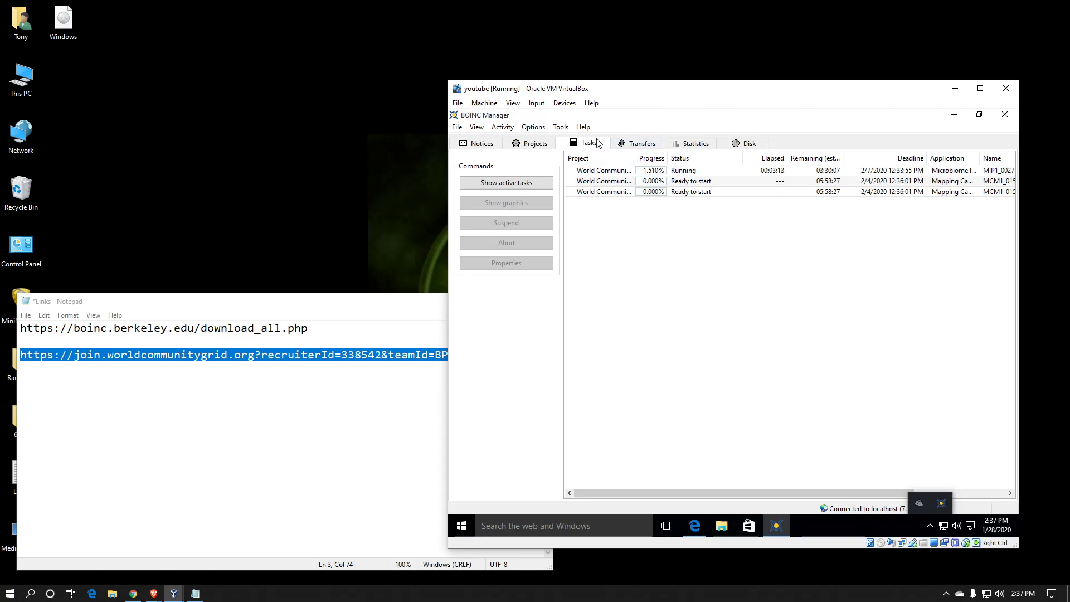
Step: Attach to the BAM! account manager, signing in with the test account's username and password
click(570, 130)
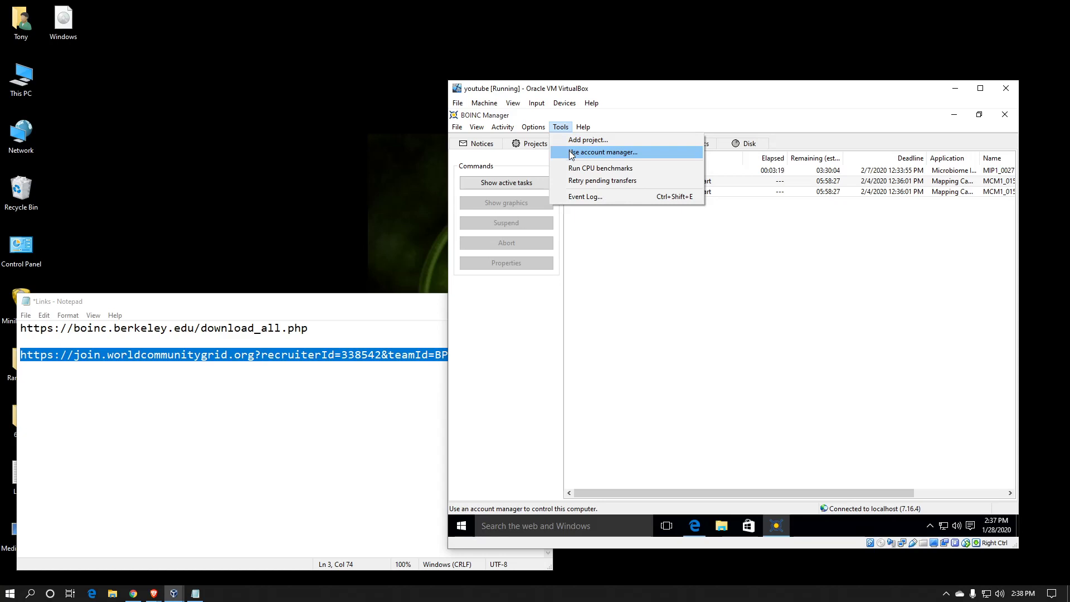
click(569, 152)
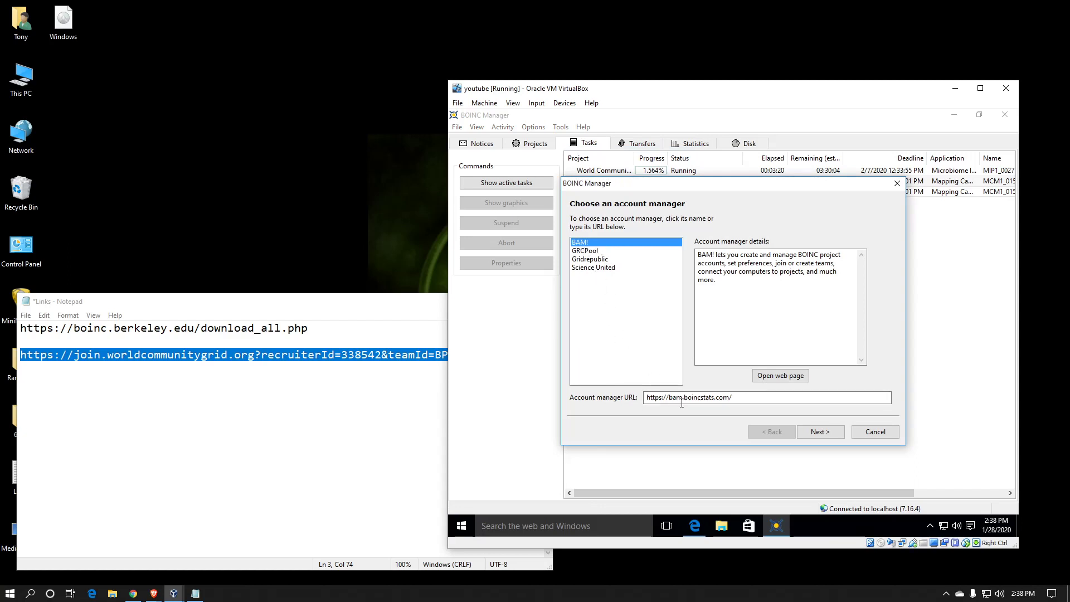
click(824, 433)
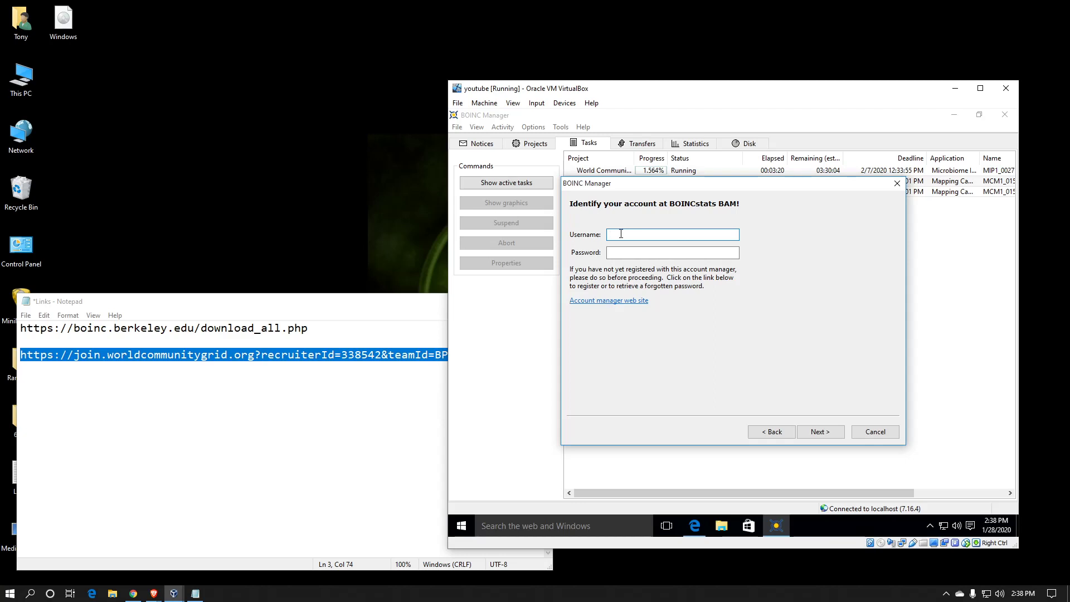
text(ardOCPtest)
key(Tab)
text(t********)
key(Return)
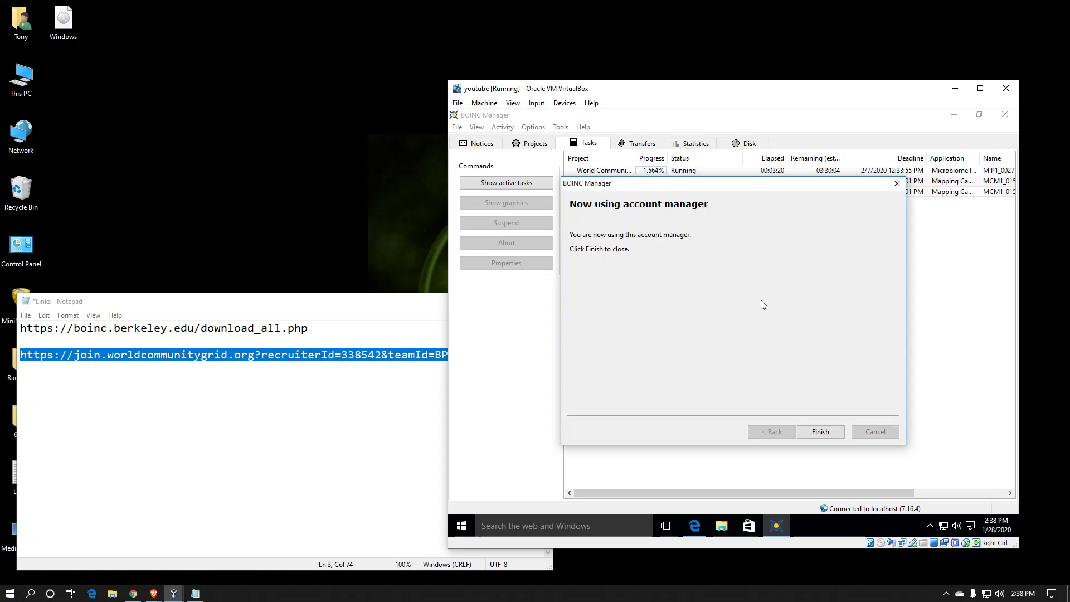
click(819, 432)
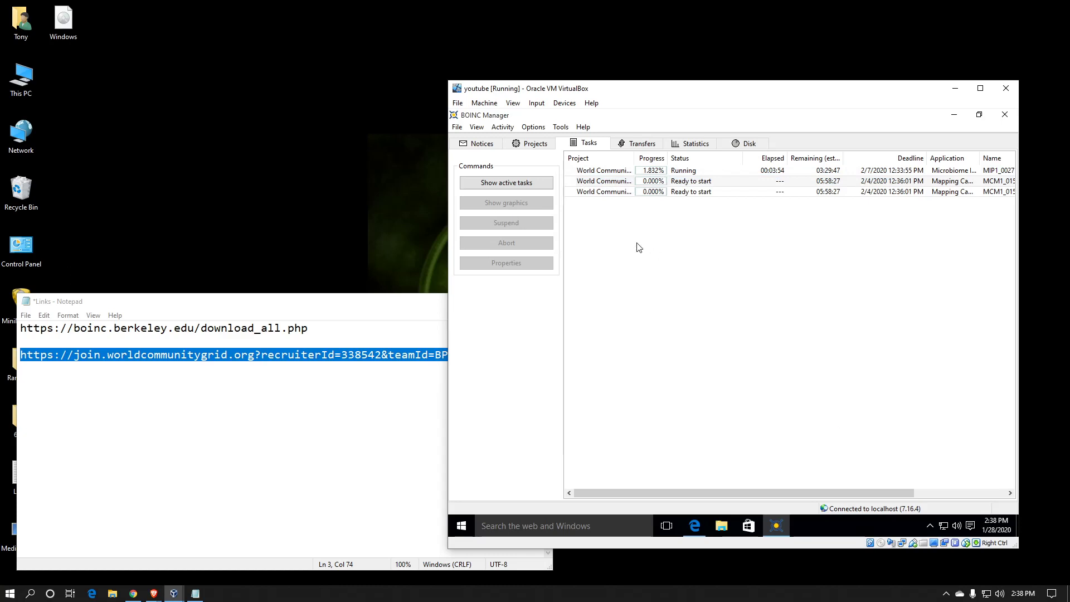
Step: Widen the Projects list's Project column to show the goofyxgrid address, then return to Tasks
click(541, 146)
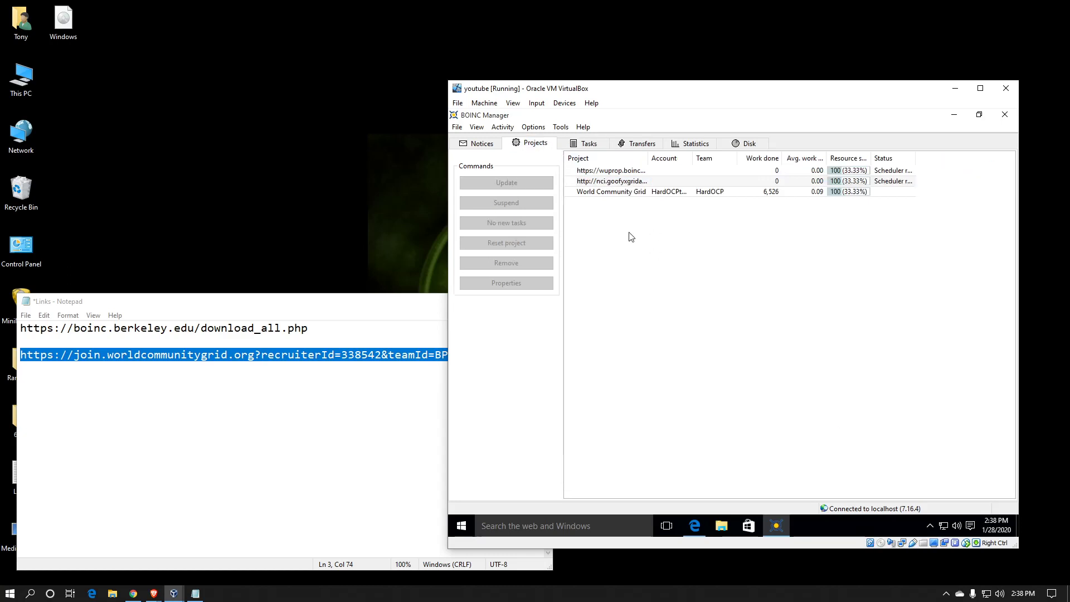
click(616, 184)
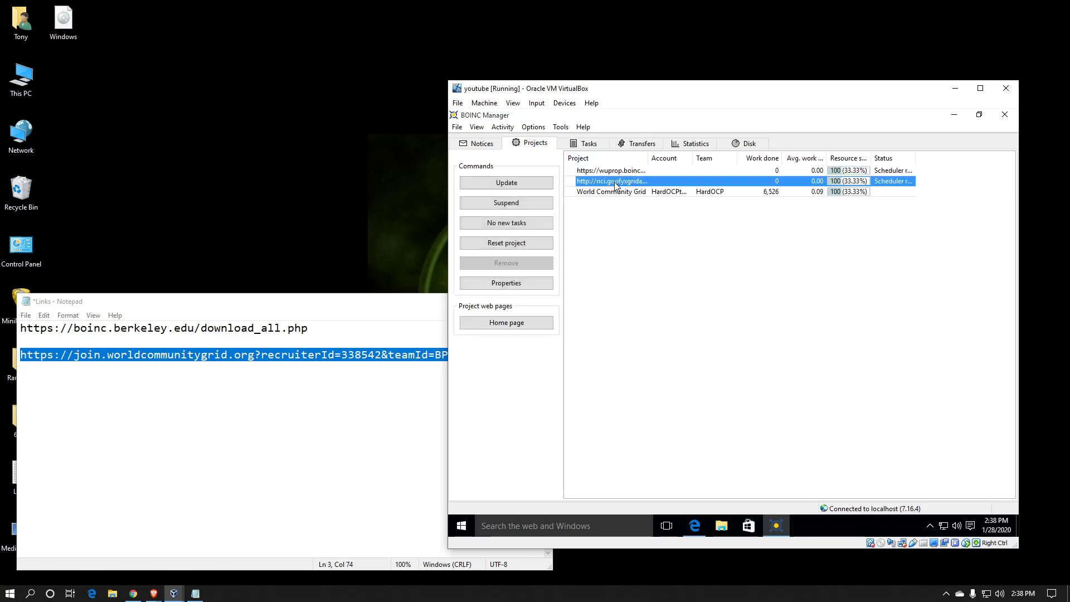
drag(649, 158, 692, 162)
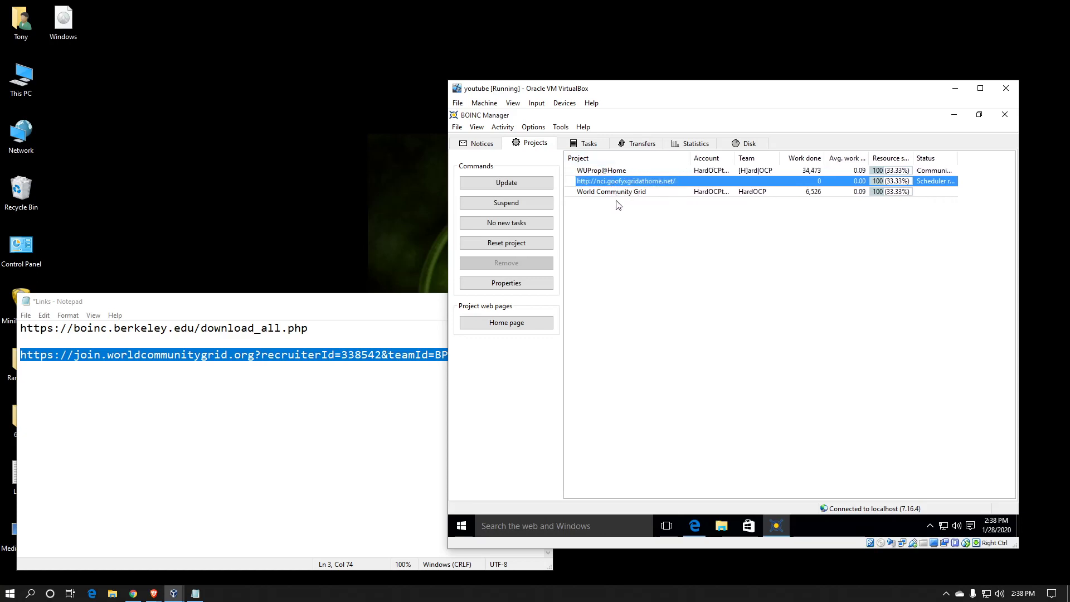
click(581, 146)
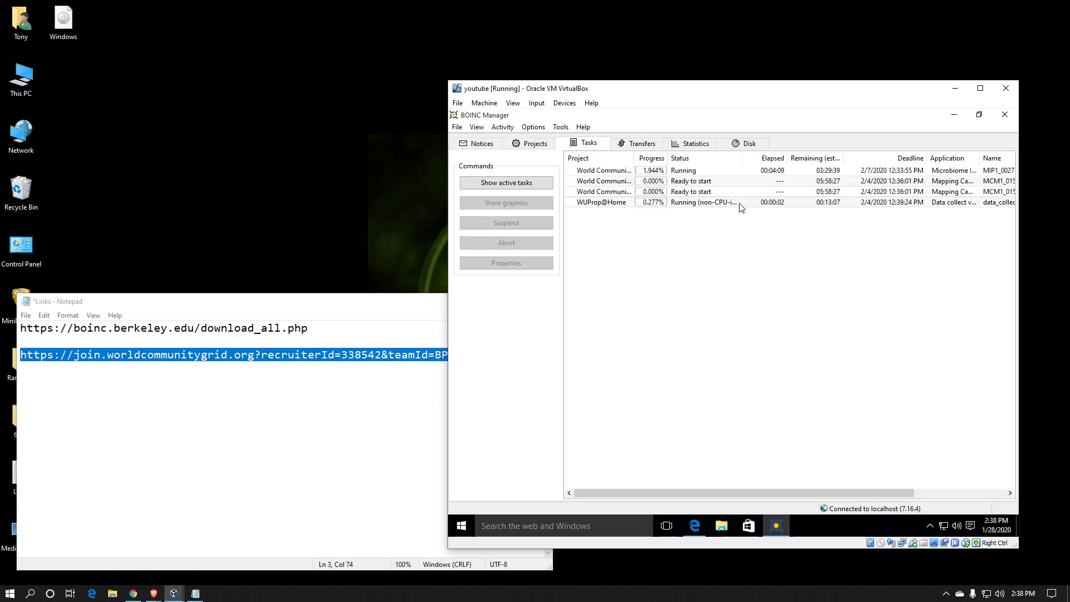
Step: Set the Activity menu to 'Network activity always'
click(505, 128)
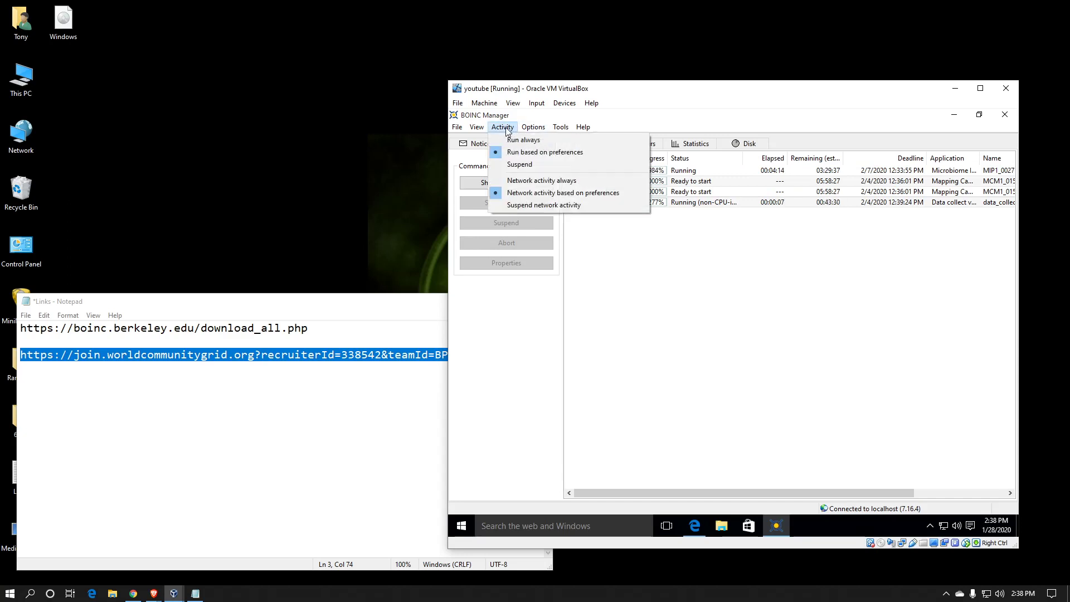
click(513, 181)
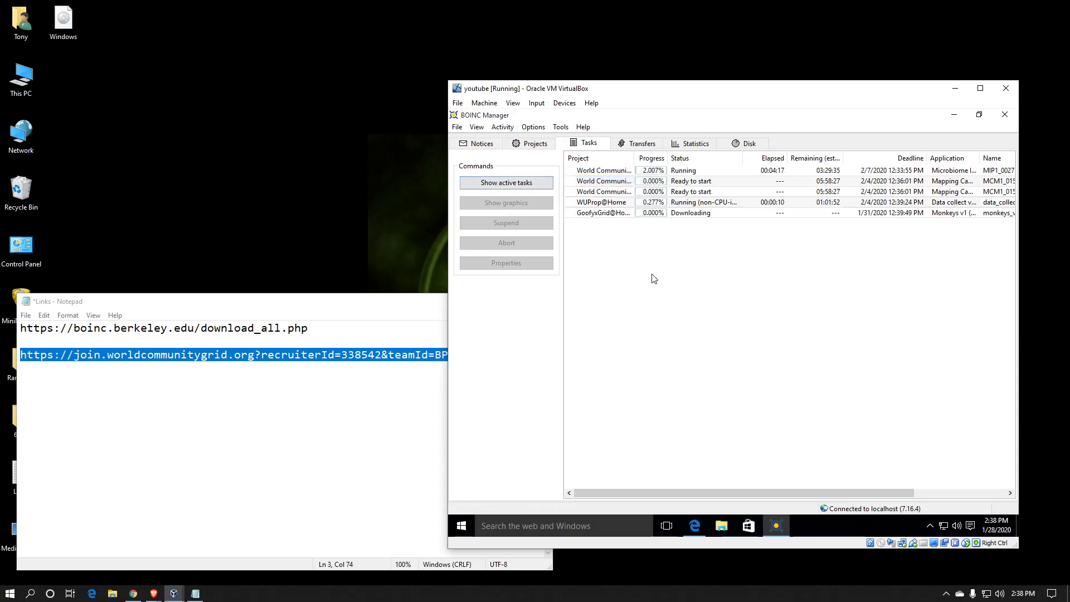